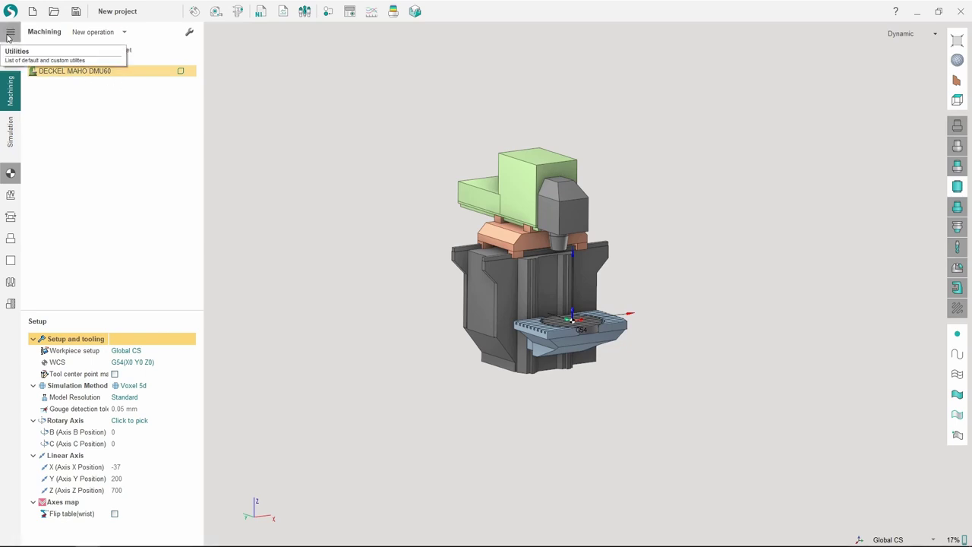
Launch the MachineMaker utility and set the new project's type to Milling machine
left_click(10, 34)
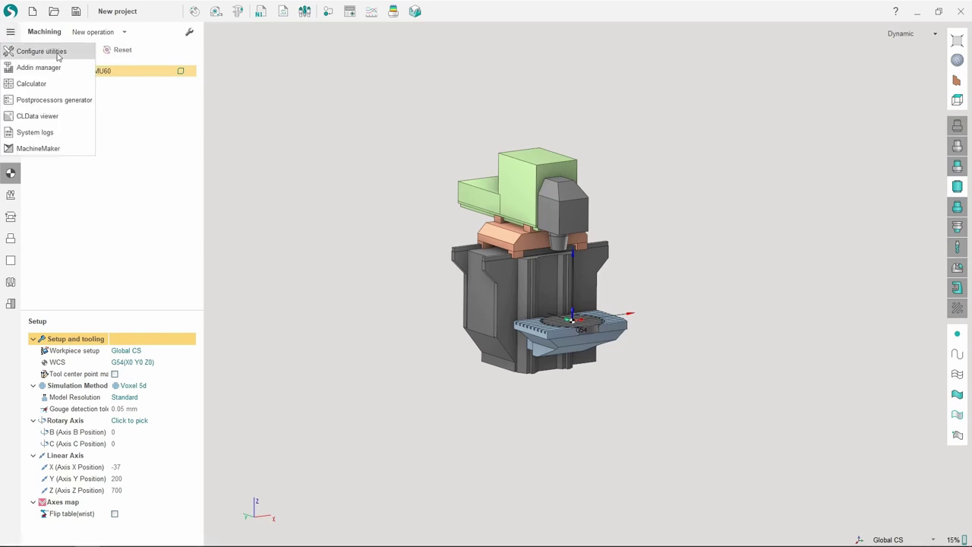
left_click(86, 149)
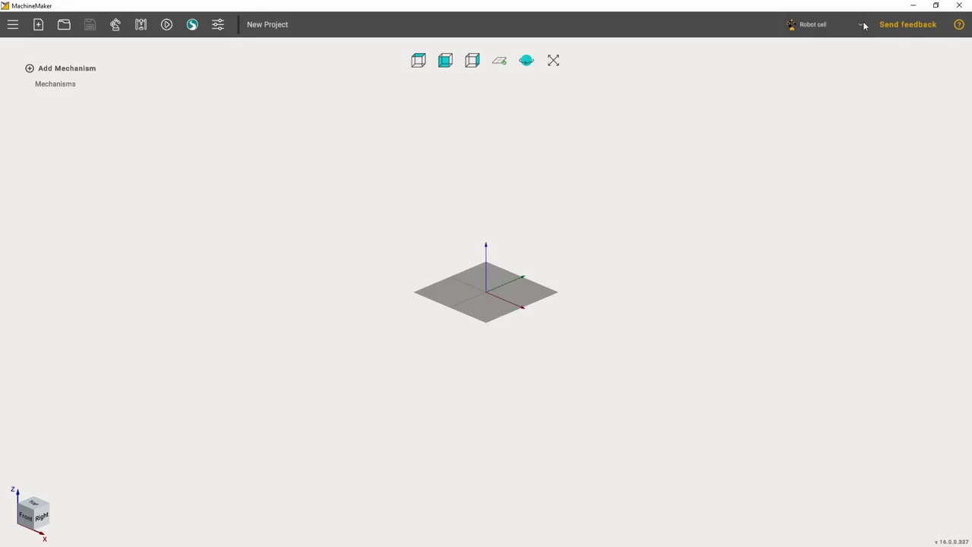
left_click(859, 22)
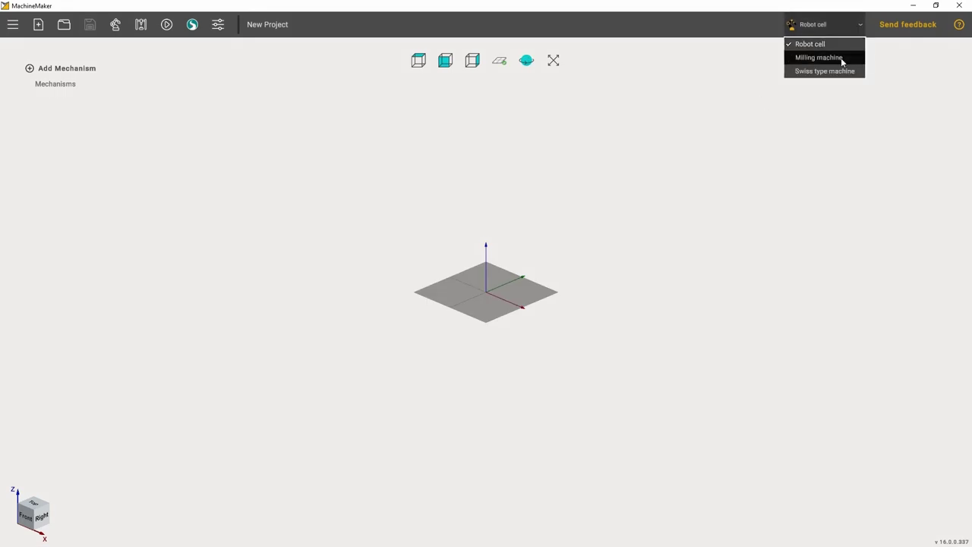
left_click(841, 58)
Add a mechanism from the CAD file DMU50.x_t and name the machine DMU50
left_click(97, 69)
left_click(122, 86)
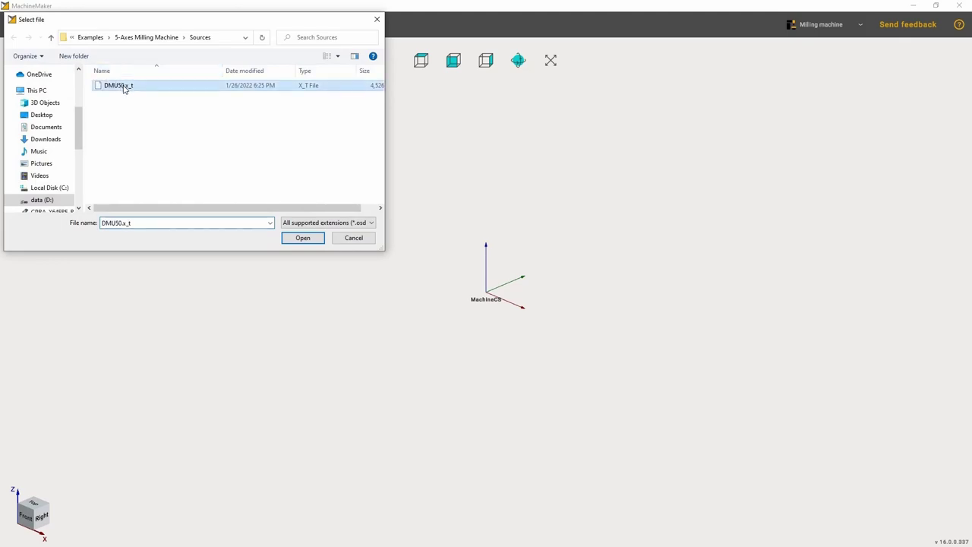
left_click(301, 236)
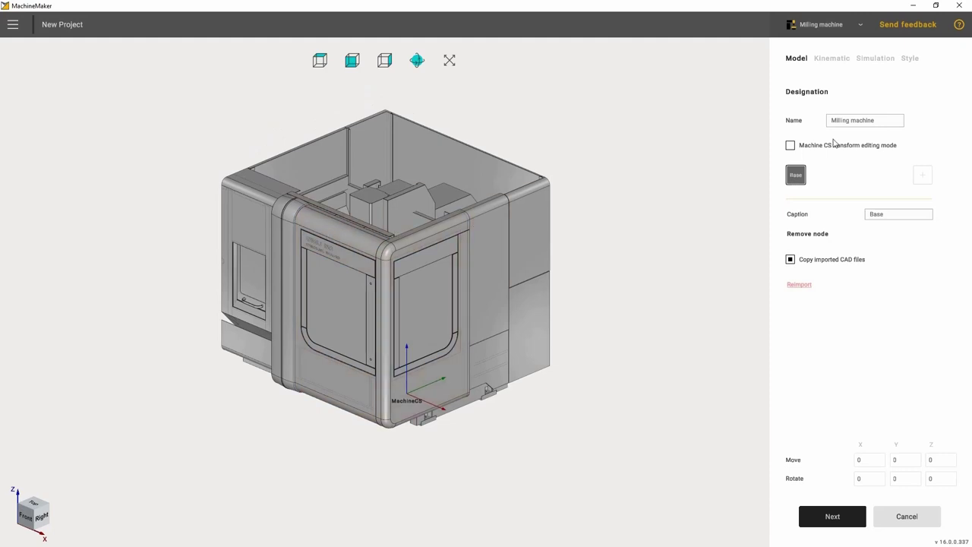
left_click(877, 128)
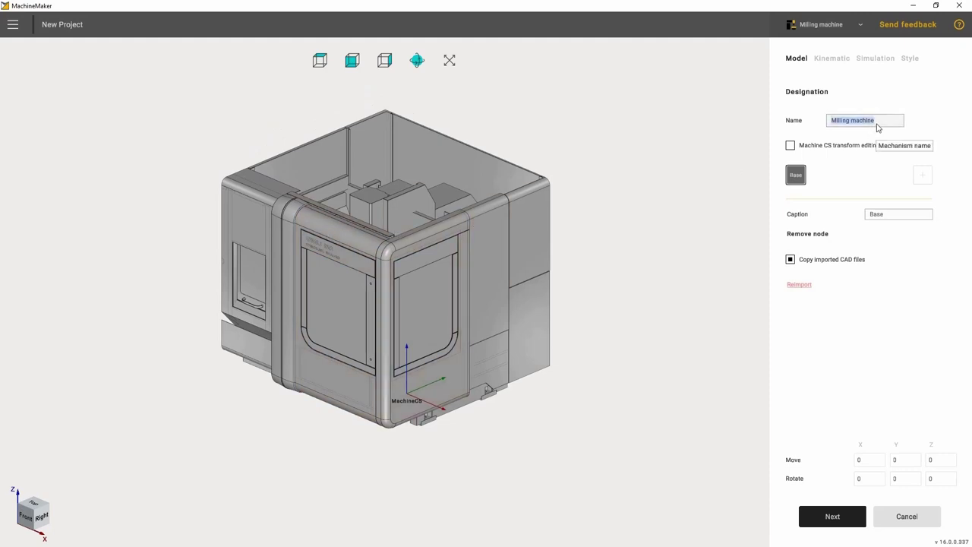
type("B")
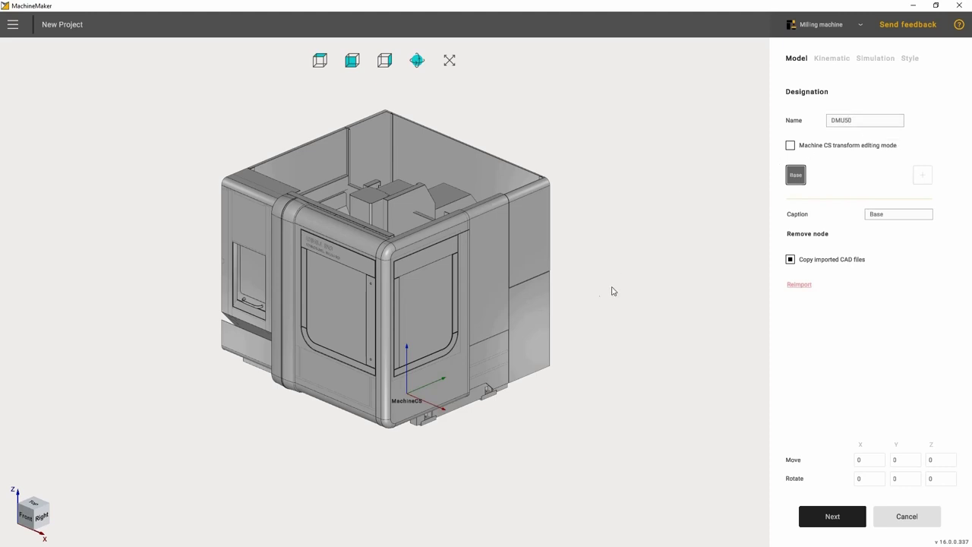
Assign the machine's outer enclosure panels to the Base node
left_click(796, 177)
left_click(534, 317)
left_click(530, 244)
left_click(488, 261)
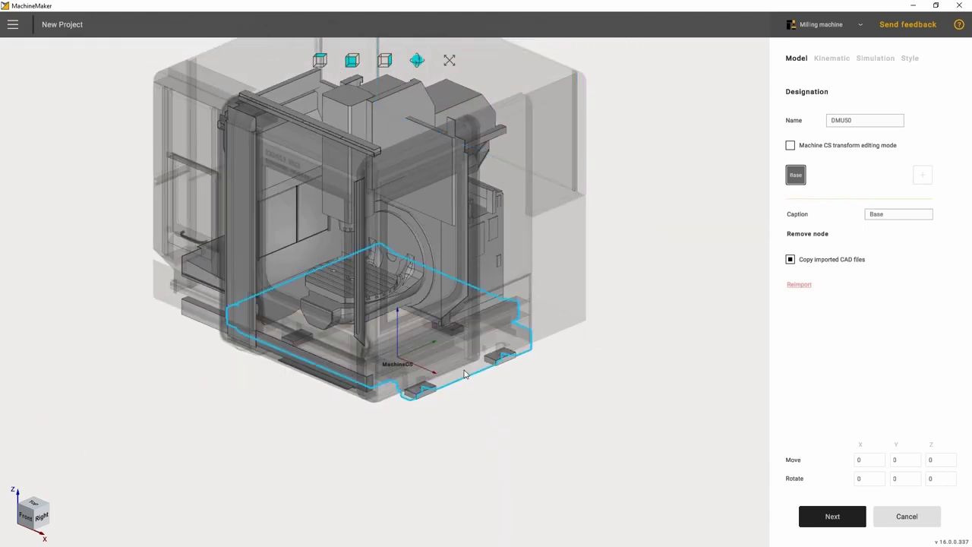
Assign the machine's feet, support blocks and lower frame parts to the Base node
left_click(497, 357)
left_click(426, 389)
left_click(310, 367)
left_click(301, 338)
middle_click_drag(423, 369, 448, 380)
left_click(456, 383)
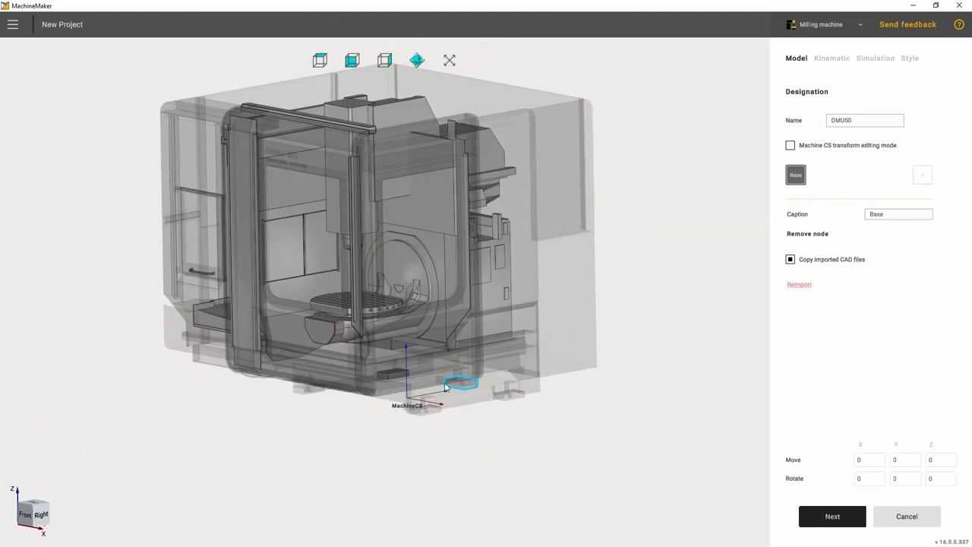
left_click(397, 377)
left_click(239, 341)
Assign the interior side tray and the cabinet parts at the machine's rear to the Base node
scroll(242, 341, "down", 2)
middle_click_drag(243, 334, 253, 296)
scroll(254, 298, "up", 3)
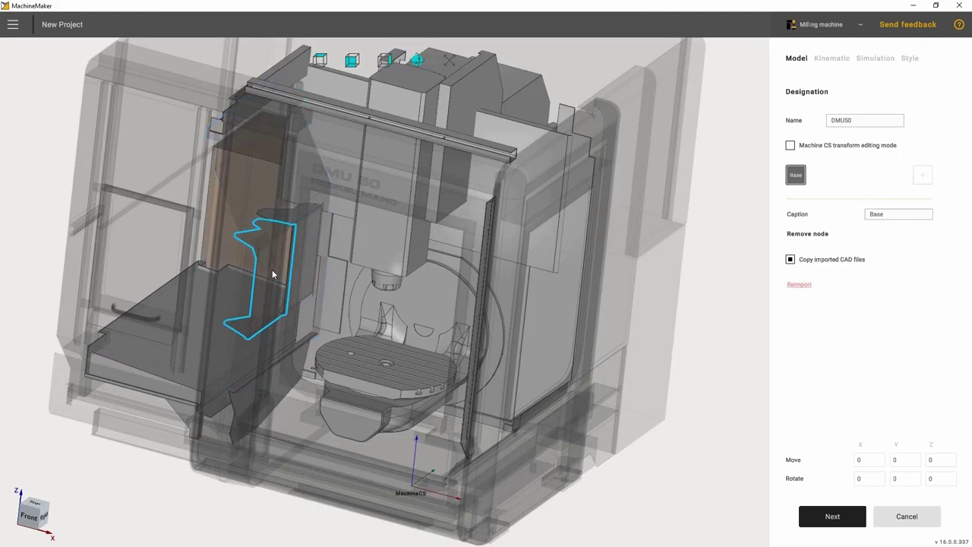
left_click(153, 332)
middle_click_drag(216, 328, 400, 254)
scroll(205, 237, "down", 2)
left_click(417, 242)
left_click(549, 243)
Assign the angled guard beside the ram and the vertical panel below it to the Base node
middle_click_drag(549, 242, 498, 381)
scroll(403, 291, "up", 3)
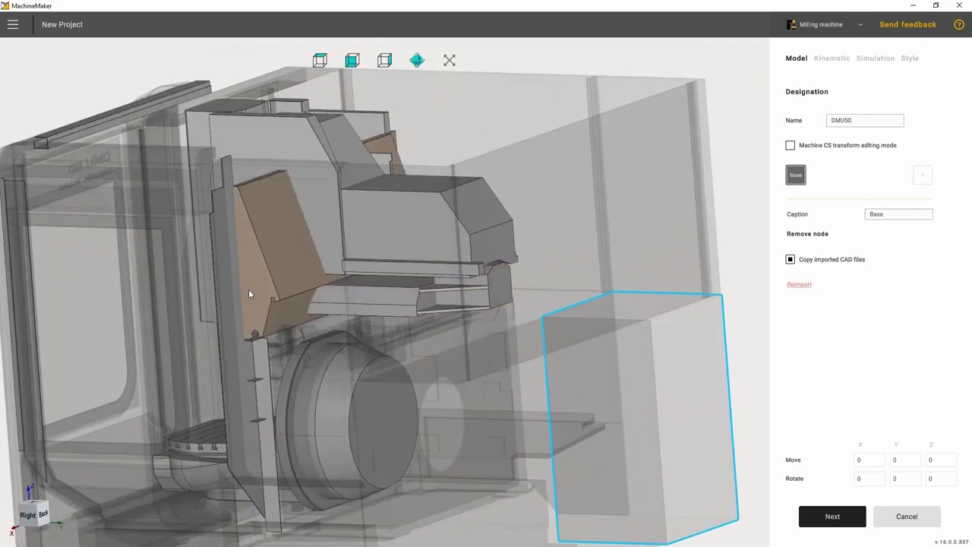
left_click(248, 290)
left_click(231, 382)
Assign the remaining stationary parts around the spindle head, including the thin vertical strip and the rear box, to the Base node
scroll(232, 378, "down", 3)
middle_click_drag(205, 371, 612, 373)
scroll(490, 248, "up", 3)
left_click(512, 339)
left_click(478, 235)
scroll(471, 284, "down", 2)
scroll(486, 390, "up", 5)
left_click(478, 388)
scroll(477, 387, "down", 5)
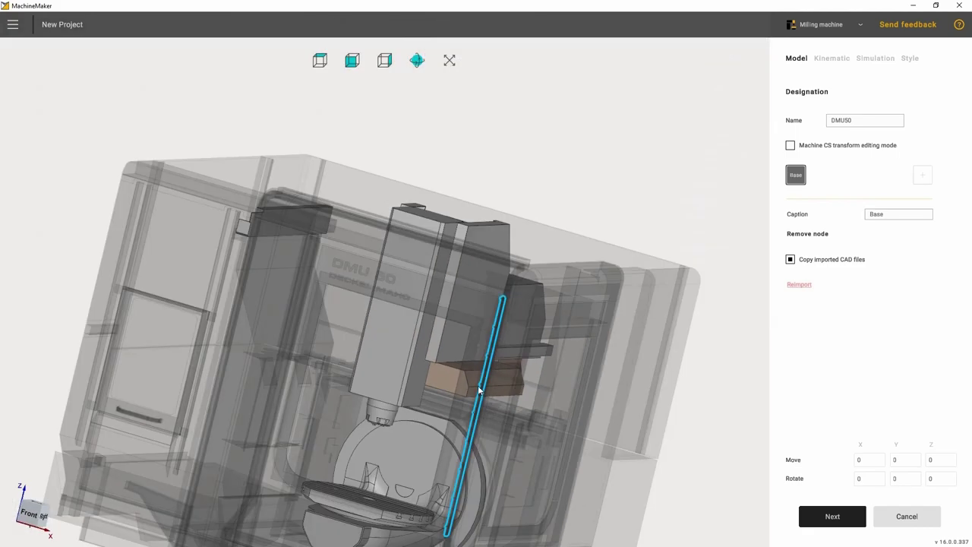
middle_click_drag(477, 387, 553, 281)
left_click(316, 138)
Add a joint captioned AxisX and assign the carriage beneath the ram to it
middle_click_drag(316, 137, 487, 214)
scroll(488, 213, "down", 4)
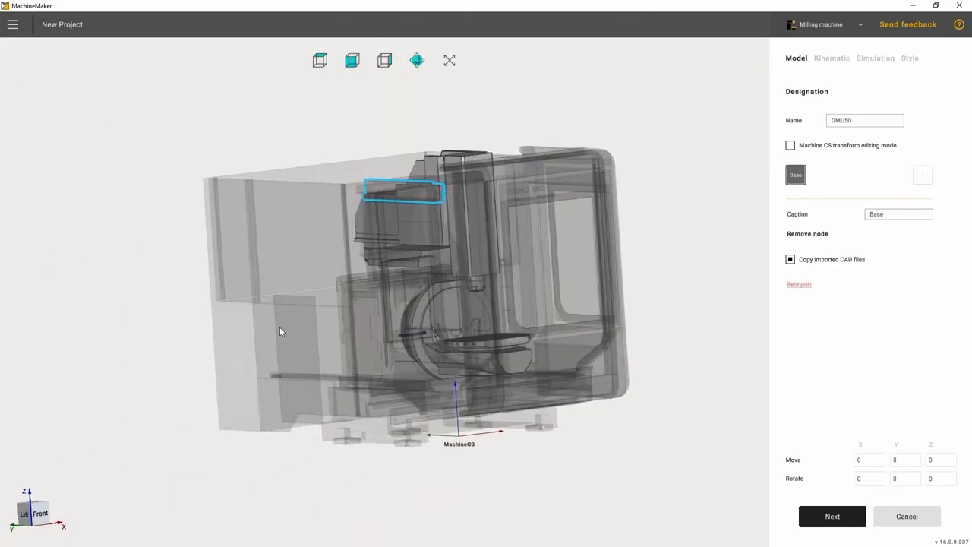
left_click(924, 181)
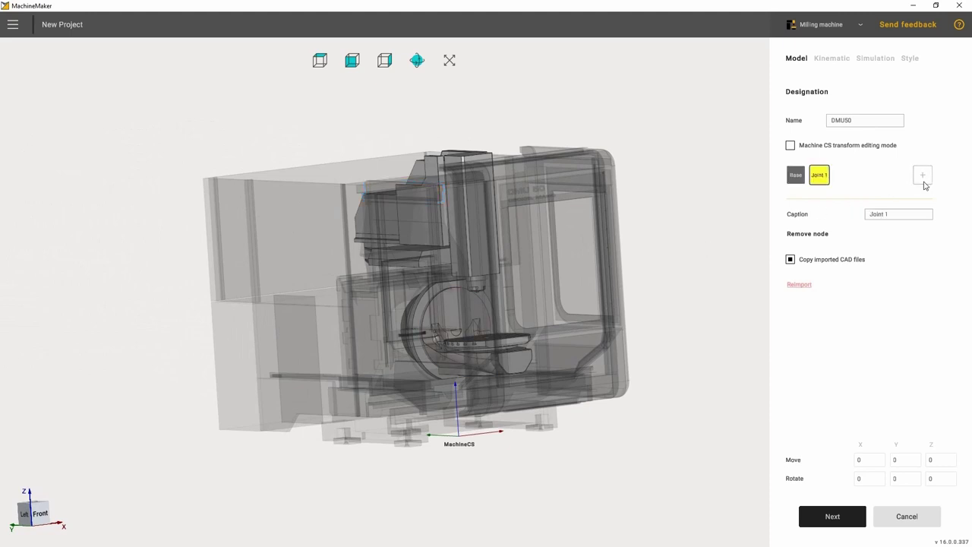
left_click(884, 216)
type("AxisX")
left_click(421, 259)
Add a joint captioned AxisY and assign the ram body and the spindle head's side housing to it
middle_click_drag(507, 240, 395, 259)
scroll(544, 241, "up", 4)
middle_click_drag(594, 237, 410, 247)
middle_click_drag(575, 256, 196, 258)
middle_click_drag(577, 190, 384, 315)
scroll(477, 323, "down", 5)
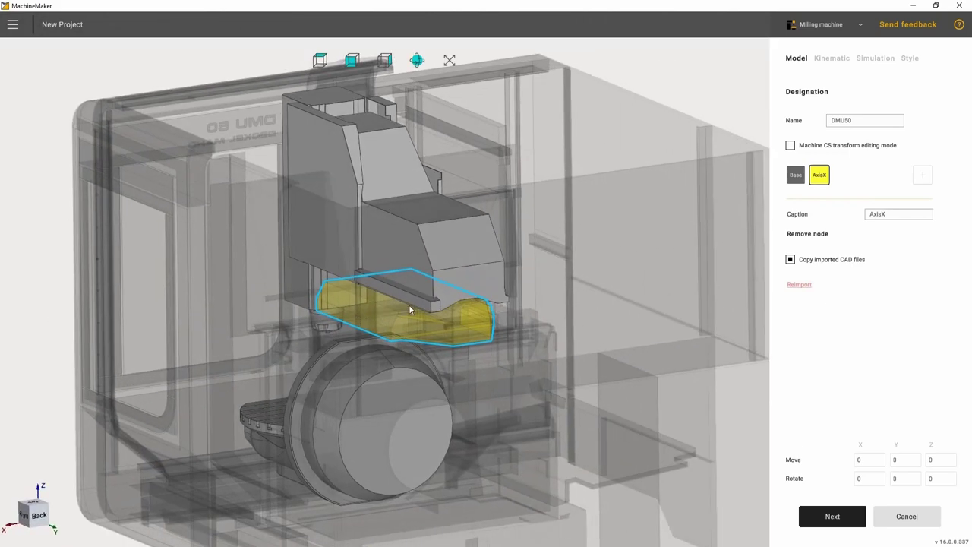
left_click(922, 175)
left_click(902, 215)
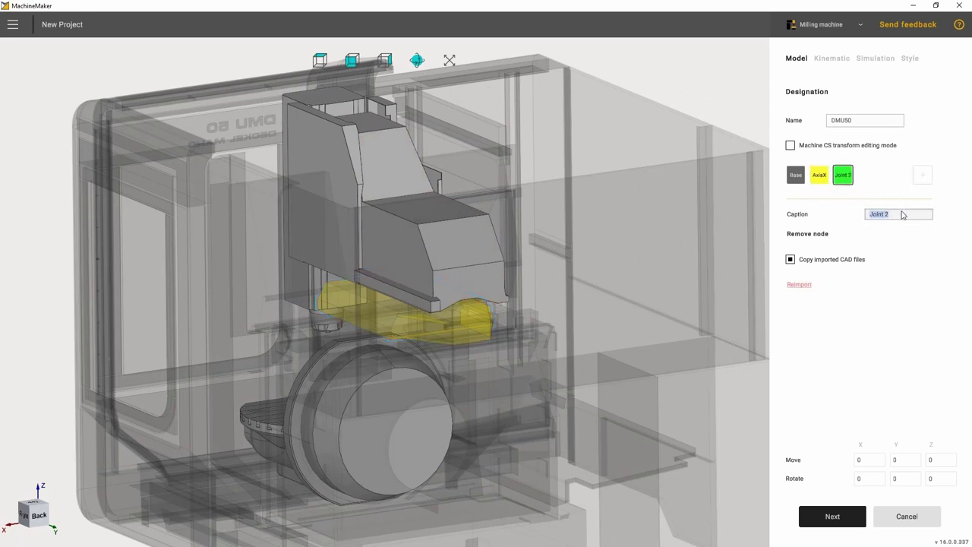
type("AxisY")
left_click(421, 279)
left_click(346, 262)
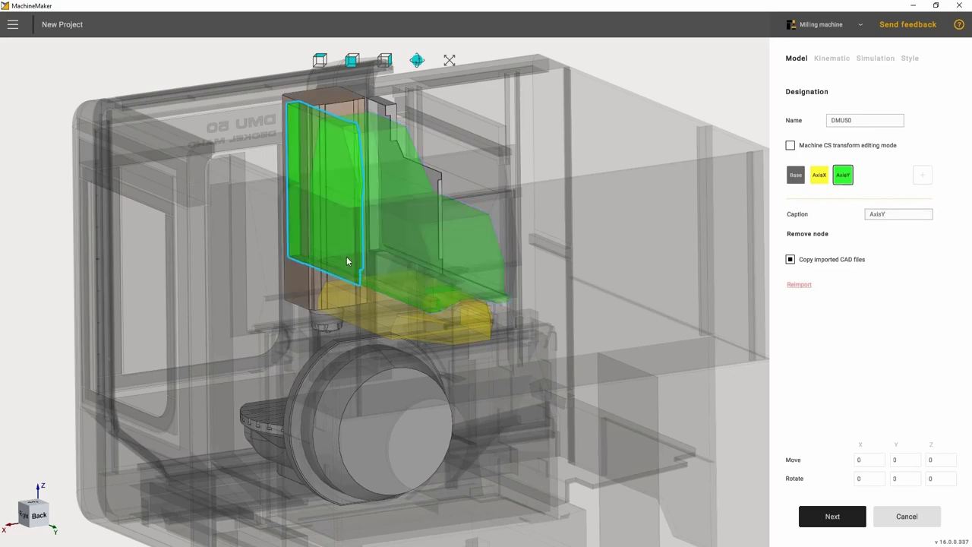
Add a joint captioned AxisZ and assign the vertical head housing and the spindle to it
middle_click_drag(434, 249, 683, 243)
left_click(922, 175)
type("Ax")
left_click(460, 257)
left_click(449, 225)
Add a joint captioned AxisB and assign the swivelling table support with its round housing to it
middle_click_drag(447, 222, 491, 256)
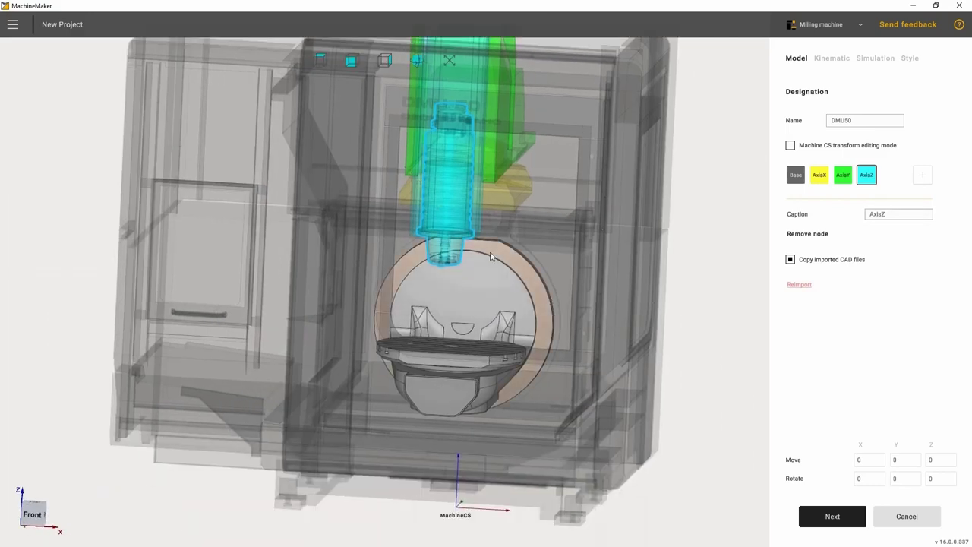
left_click(923, 176)
type("AxisB")
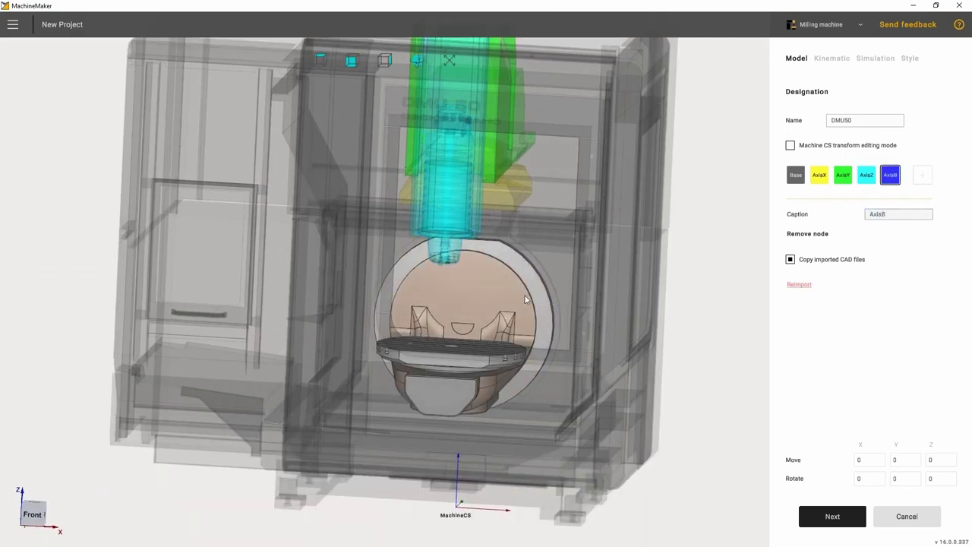
left_click(536, 294)
Add a joint captioned AxisC and assign the slotted rotary table to it
middle_click_drag(539, 291, 479, 304)
left_click(921, 182)
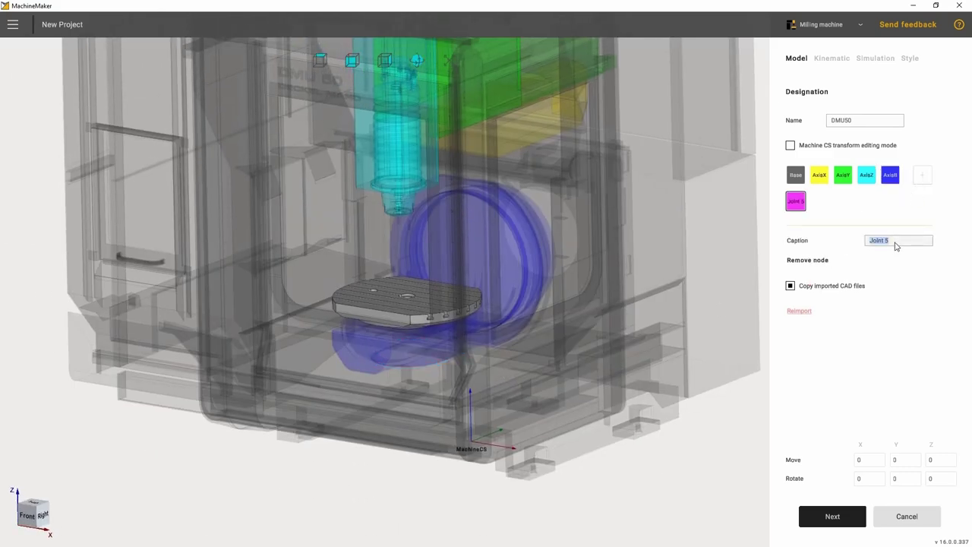
type("AxisC")
left_click(406, 313)
Enable Machine CS transform editing and move the Machine CS to the spindle nose at X -50, Y -419.95, Z 1090 without rotation
middle_click_drag(406, 313, 588, 279)
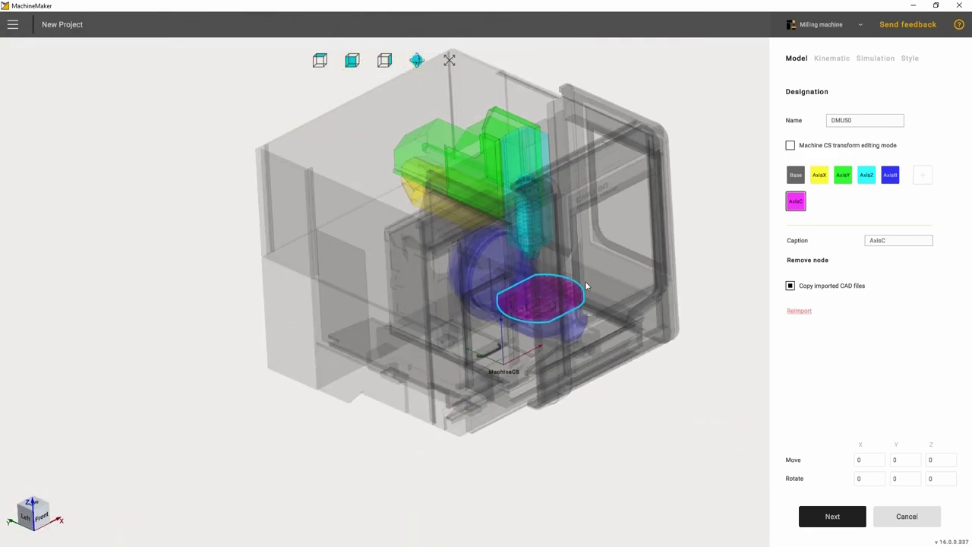
middle_click_drag(542, 341, 514, 365)
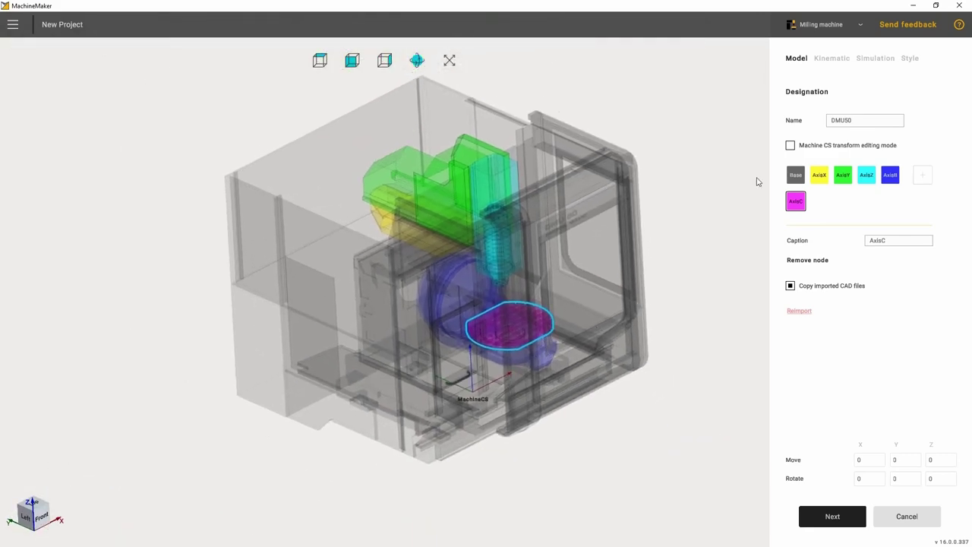
left_click(790, 146)
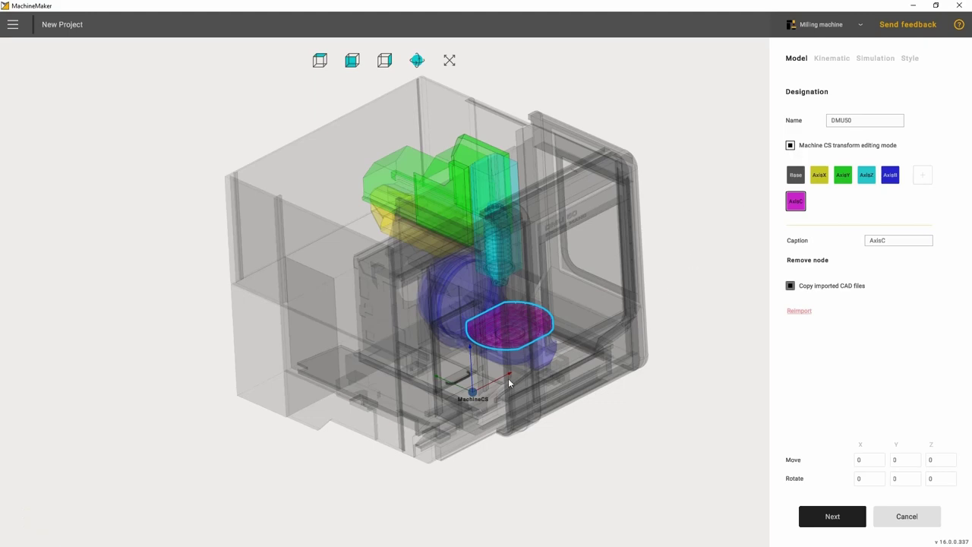
middle_click_drag(508, 378, 367, 213)
scroll(425, 323, "up", 4)
middle_click_drag(412, 276, 401, 327)
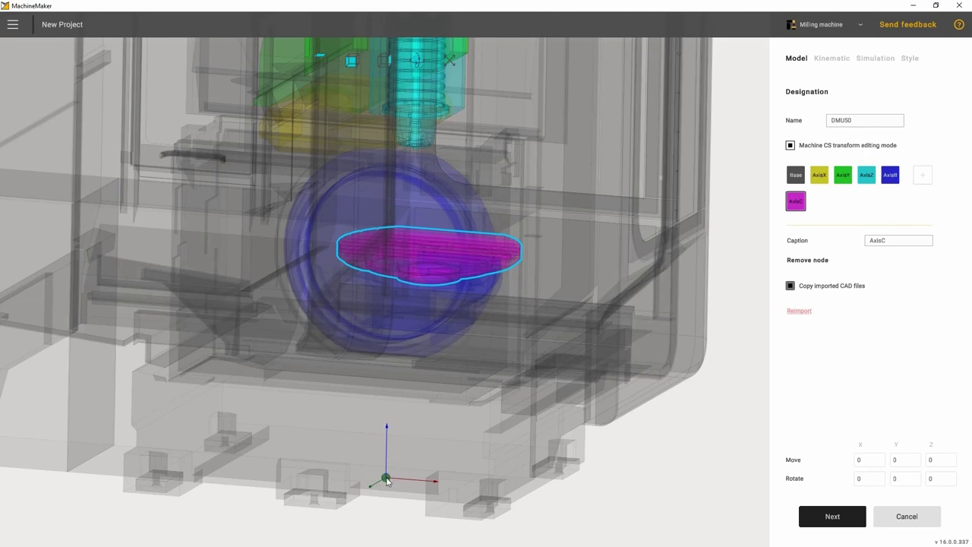
left_click_drag(386, 480, 412, 154)
scroll(414, 150, "up", 2)
scroll(414, 150, "up", 8)
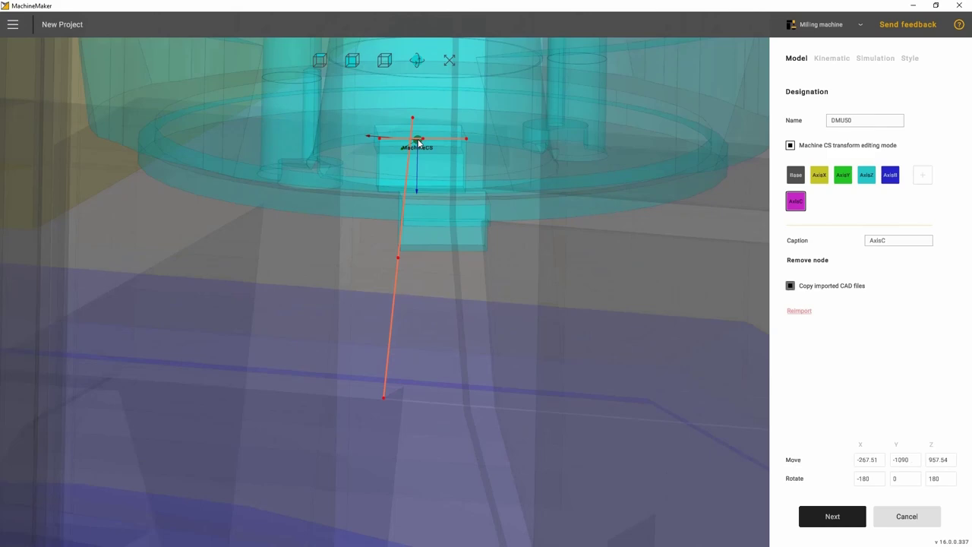
scroll(418, 141, "up", 2)
left_click_drag(417, 141, 423, 169)
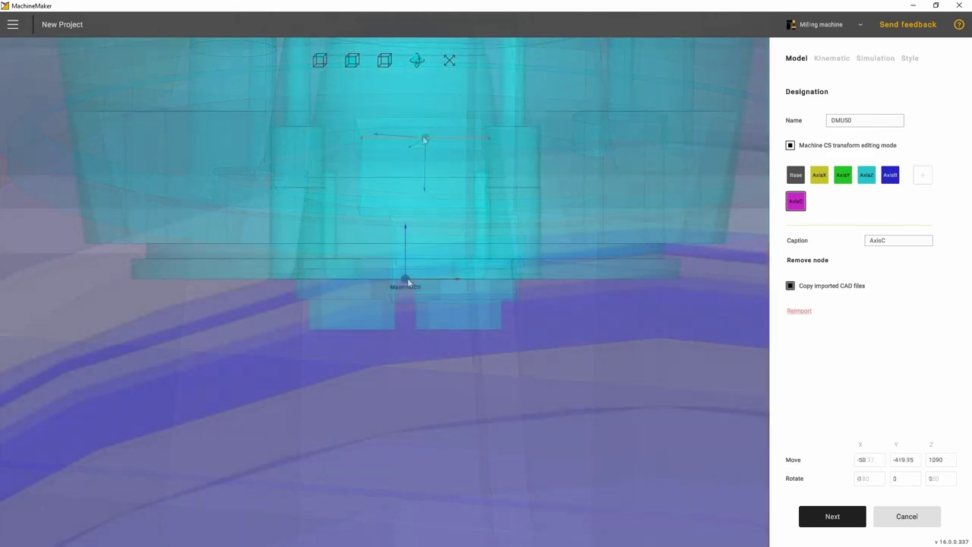
Chain the linear axes in the kinematic tree by nesting AxisZ under AxisY and AxisY under AxisX
scroll(407, 282, "down", 6)
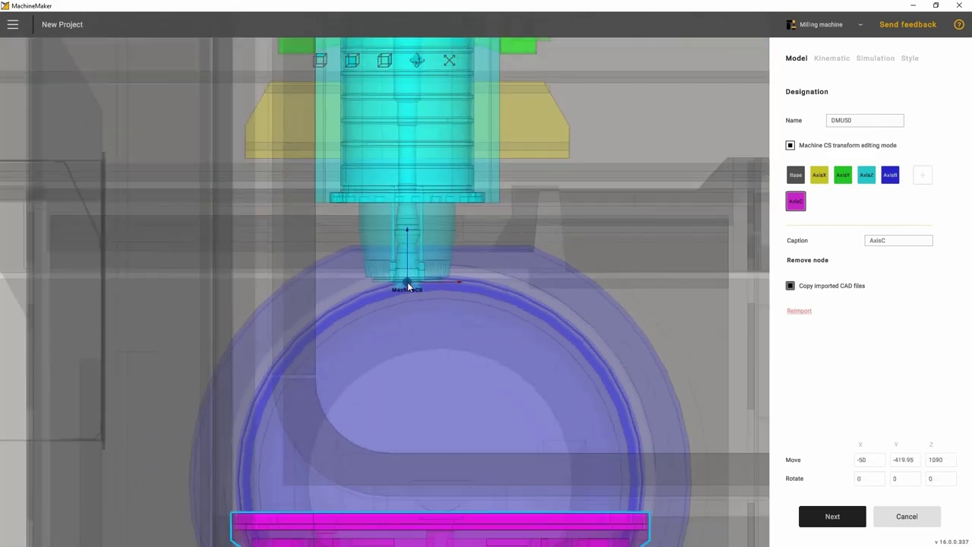
scroll(408, 282, "down", 10)
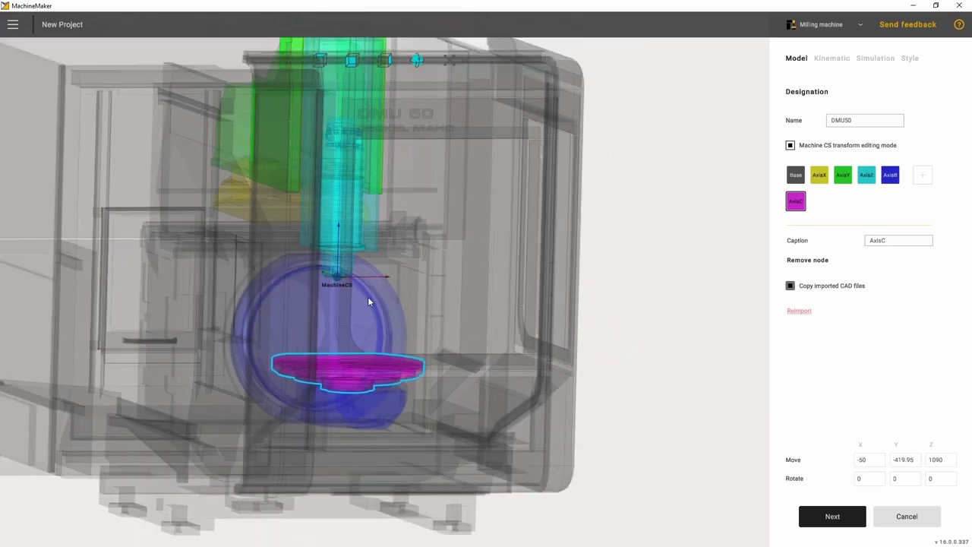
scroll(368, 297, "down", 3)
middle_click_drag(371, 308, 486, 308)
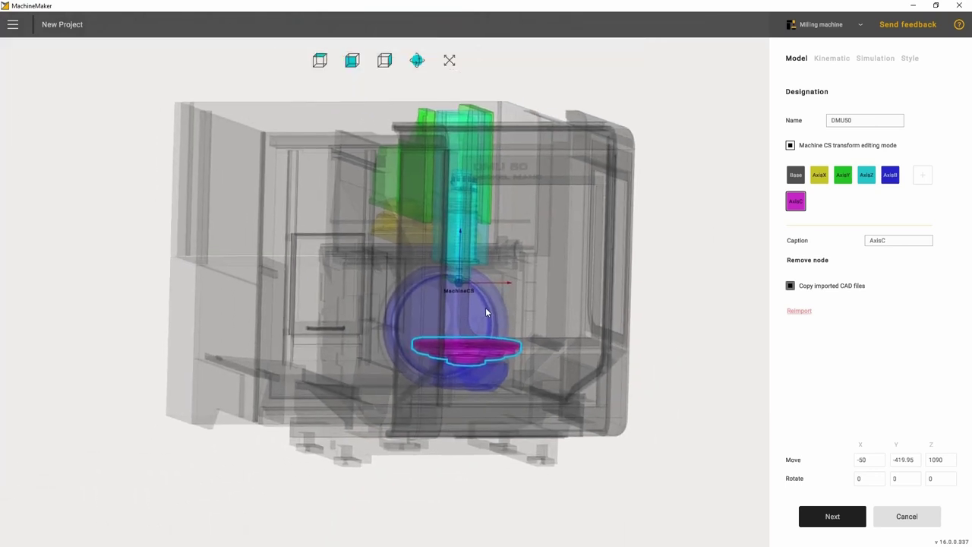
left_click(833, 59)
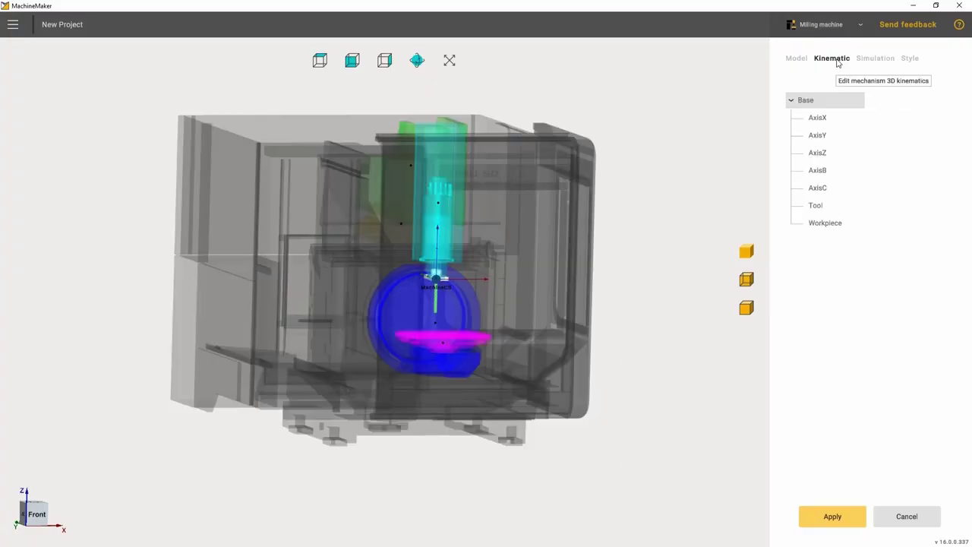
left_click_drag(538, 258, 511, 302)
left_click(834, 119)
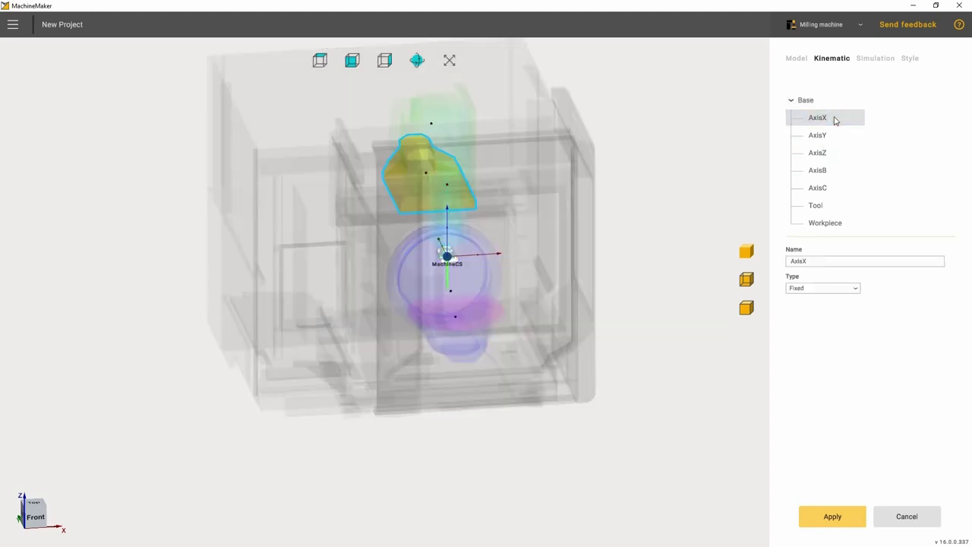
left_click(821, 140)
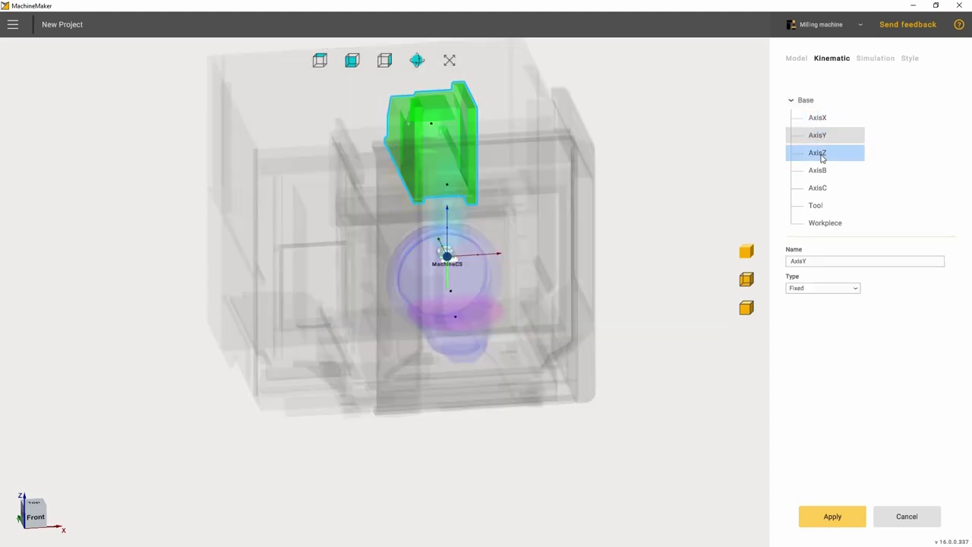
left_click(822, 156)
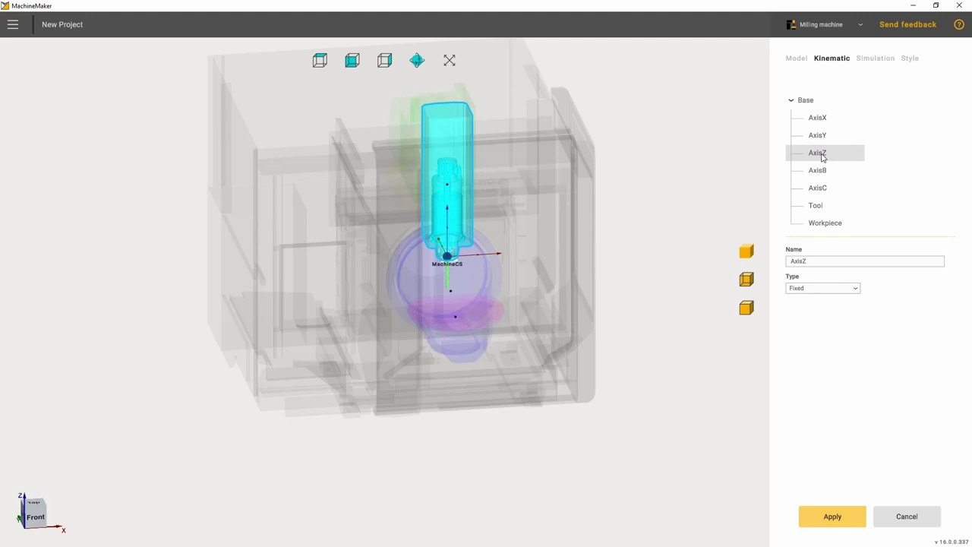
left_click_drag(821, 157, 822, 123)
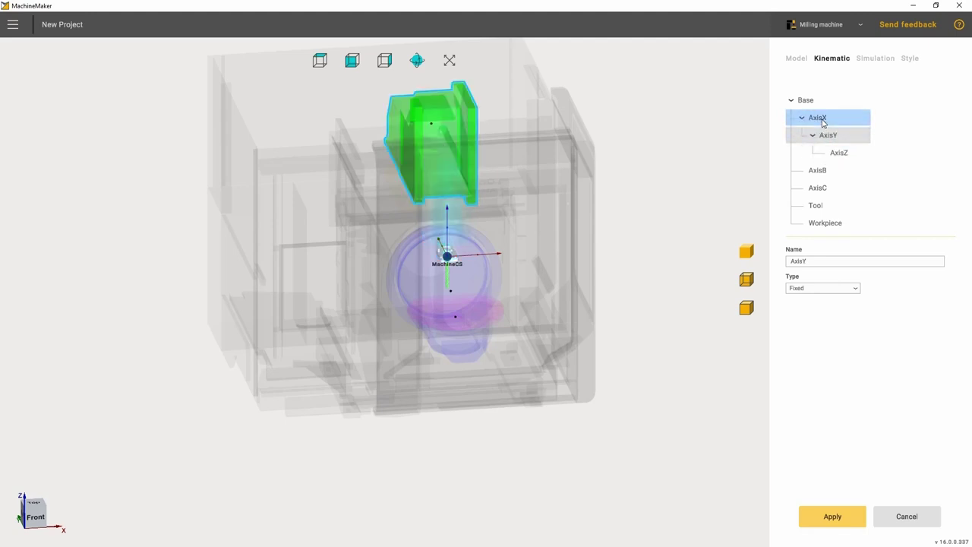
Nest AxisC under AxisB in the kinematic tree
left_click(822, 171)
left_click(825, 192)
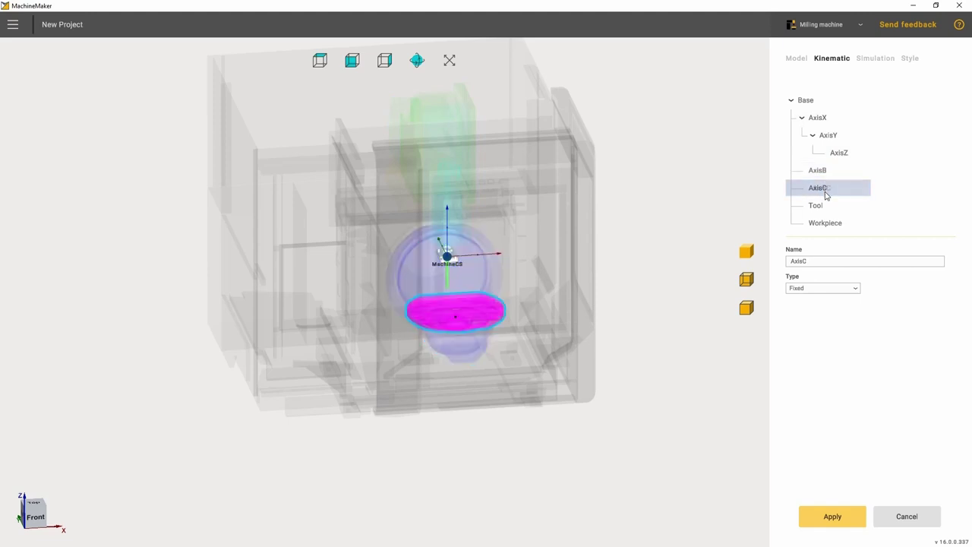
middle_click_drag(532, 306, 608, 281)
left_click_drag(824, 190, 825, 172)
Make AxisX a linear joint moving along the X coordinate
left_click(824, 121)
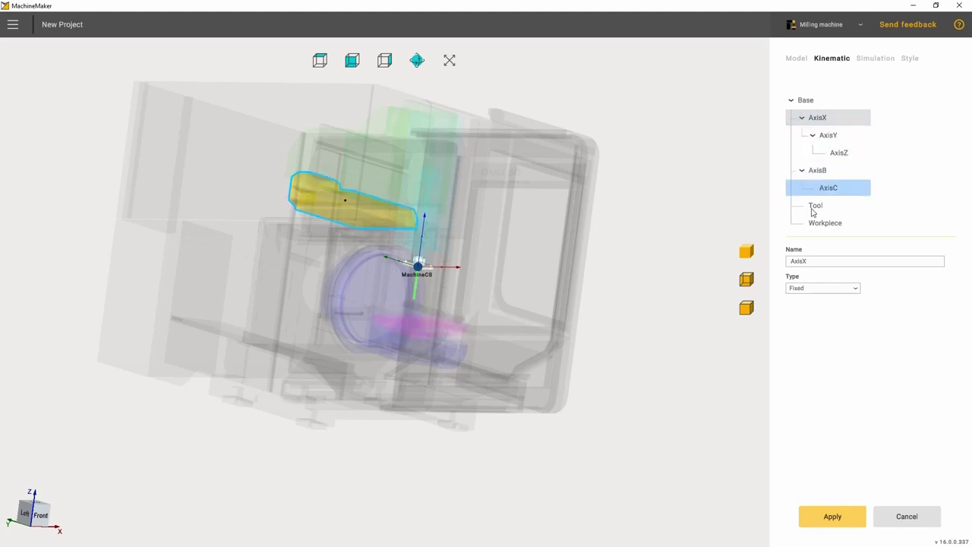
left_click(809, 289)
left_click(810, 305)
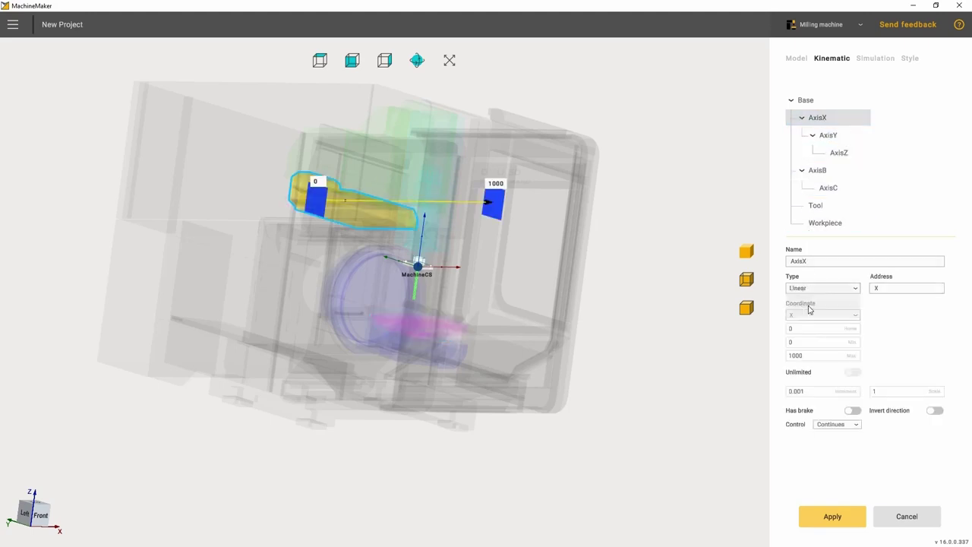
left_click(810, 317)
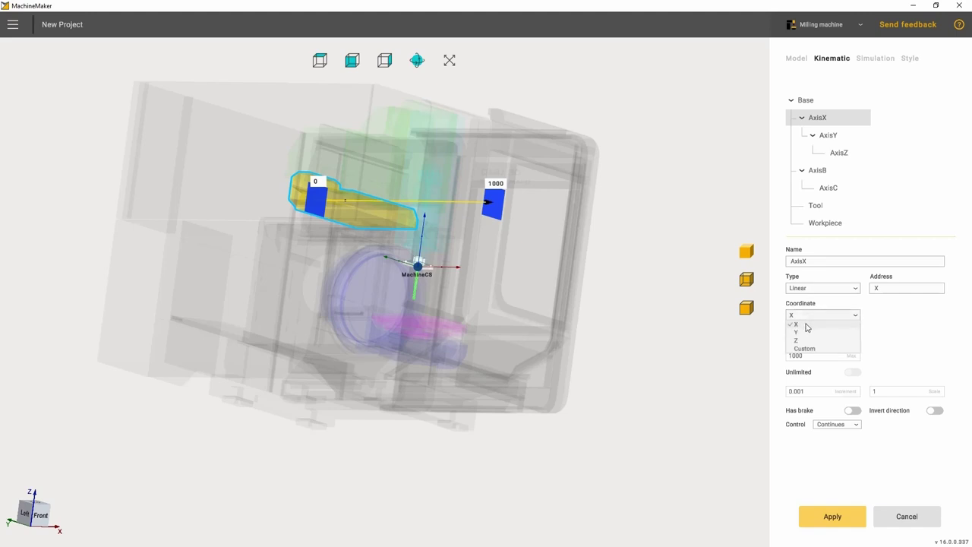
left_click(808, 327)
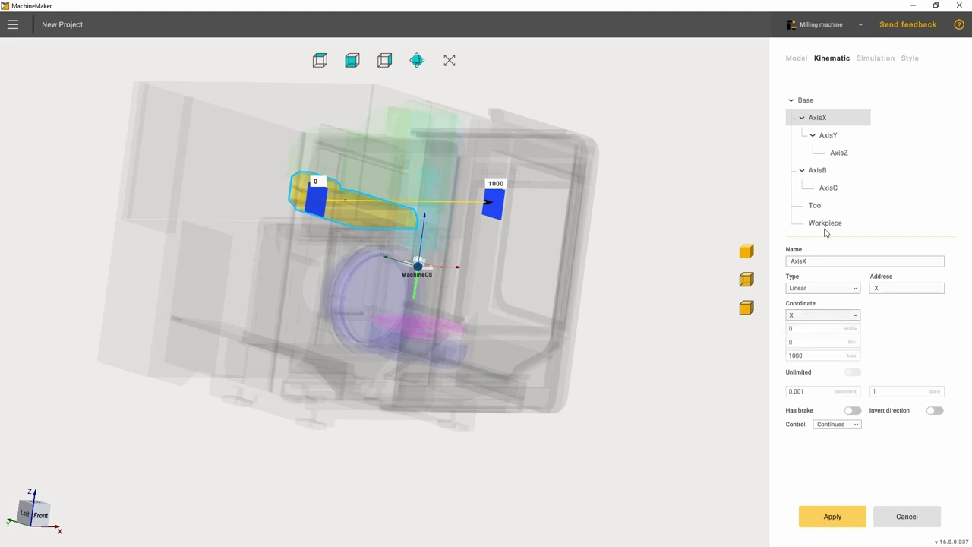
Make AxisY a linear joint moving along the Y coordinate
left_click(831, 135)
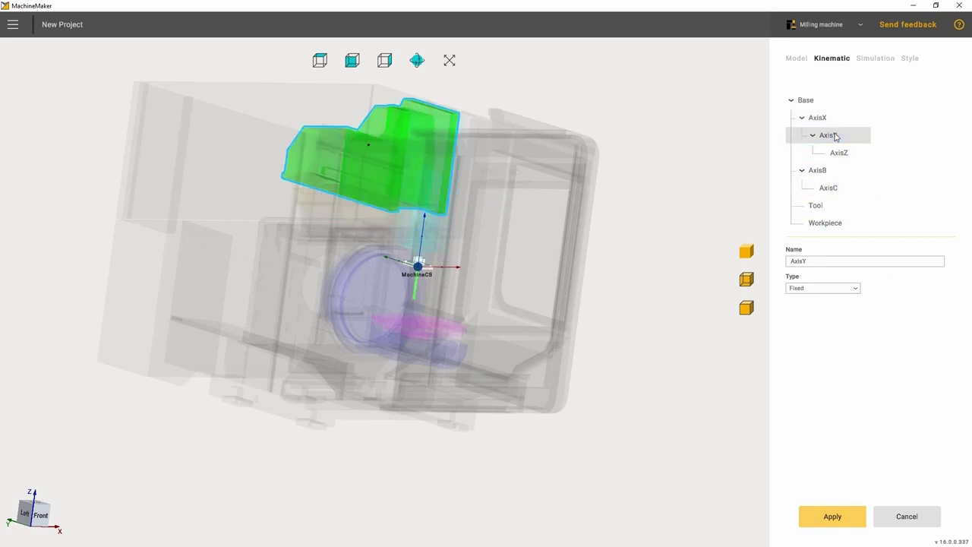
left_click(813, 292)
left_click(811, 307)
left_click(812, 313)
left_click(810, 333)
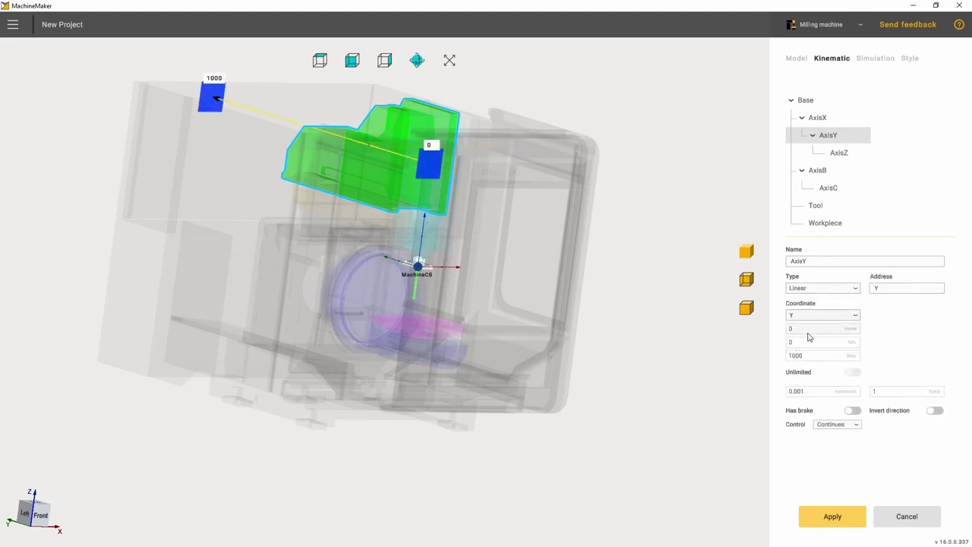
Make AxisZ a linear joint moving along the Z coordinate
left_click(838, 152)
left_click(820, 288)
left_click(812, 307)
left_click(810, 315)
left_click(808, 340)
Make AxisB a rotary joint with address B
left_click(817, 170)
left_click(813, 289)
left_click(810, 313)
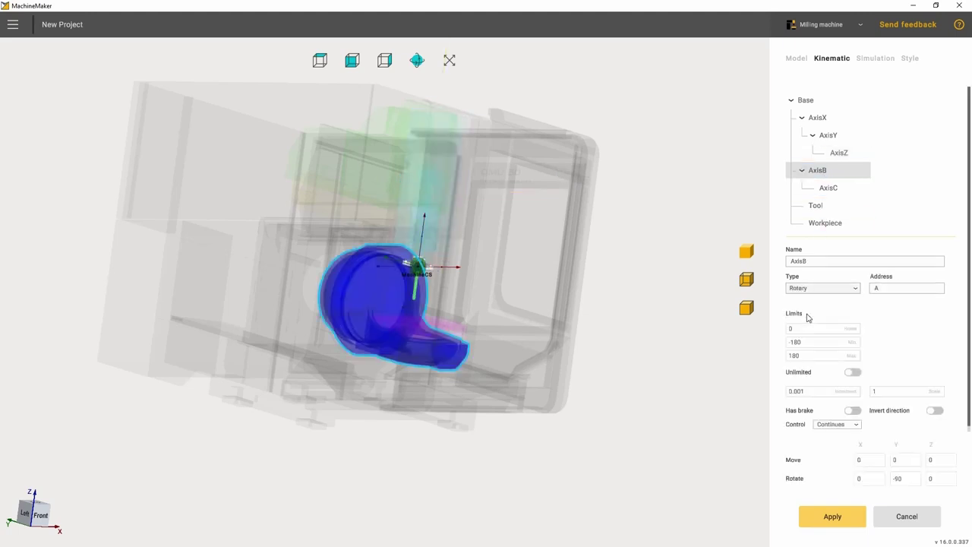
Make AxisC a rotary joint and set its address to C
left_click(828, 187)
left_click(820, 288)
left_click(809, 314)
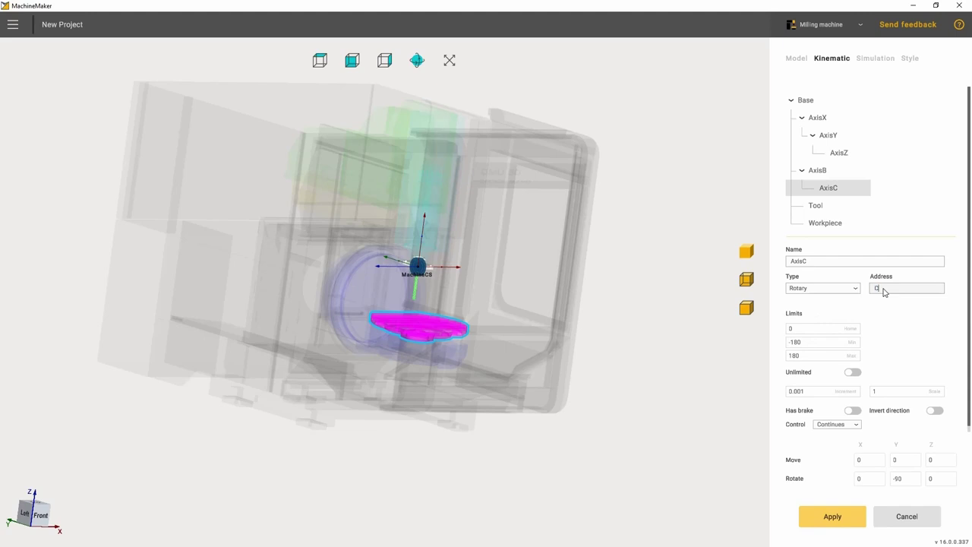
left_click(885, 289)
type("C")
Look up the axis travels in the dmu_50_2nd_uk.pdf datasheet and set AxisX's maximum to 500 and home to 250
left_click(818, 118)
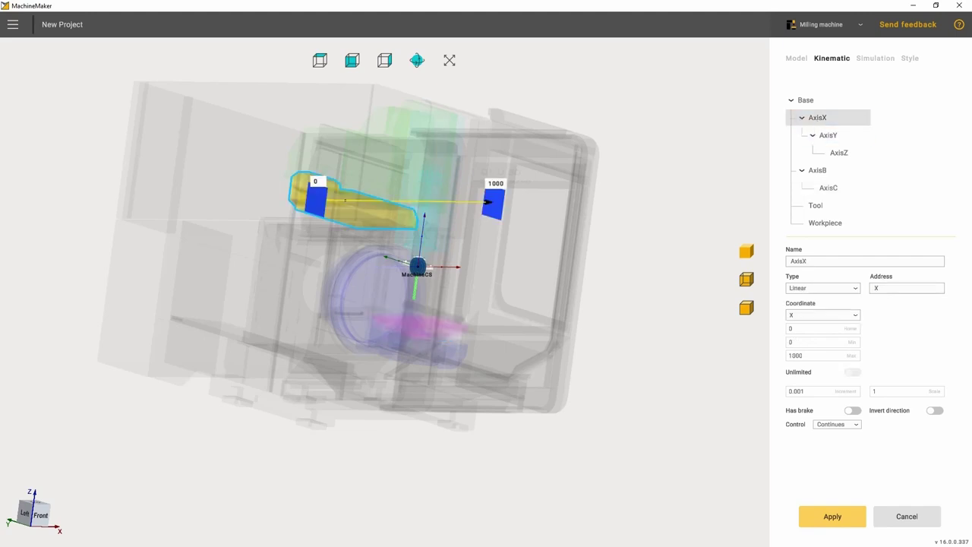
key("alt+Tab")
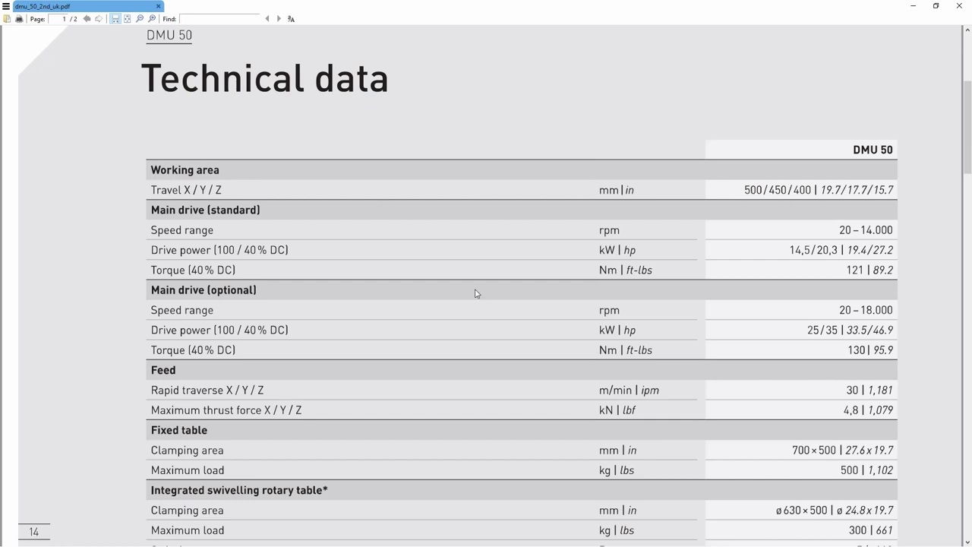
scroll(475, 293, "down", 5)
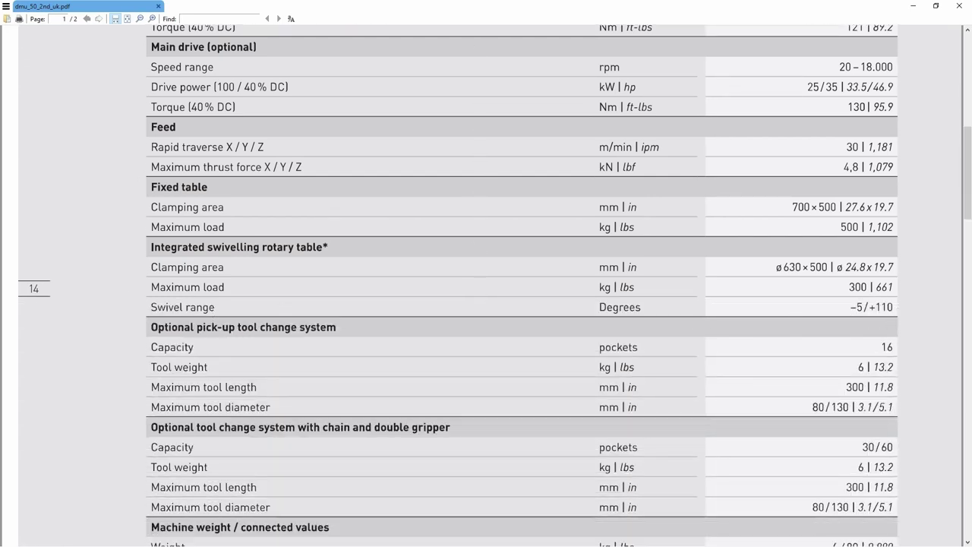
key("alt+Tab")
middle_click_drag(494, 256, 368, 265)
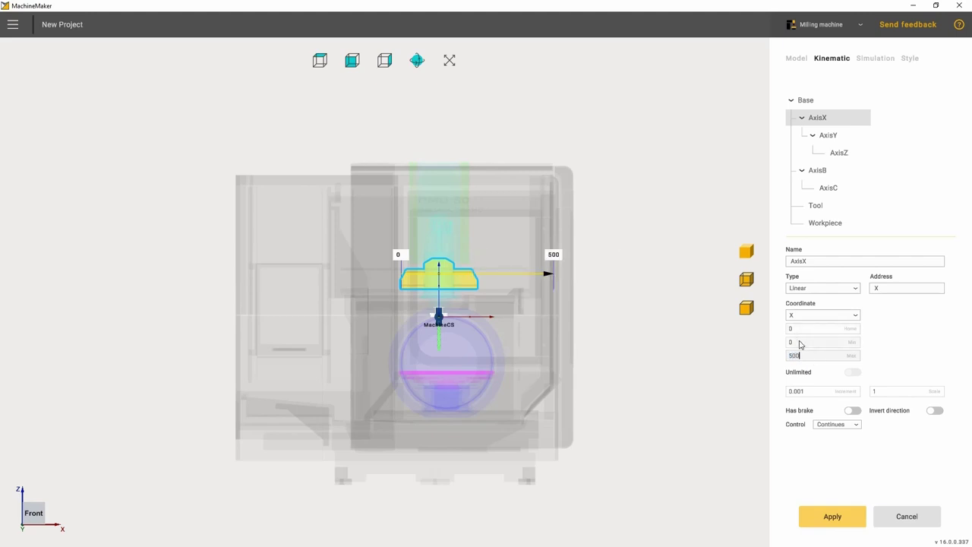
left_click(796, 332)
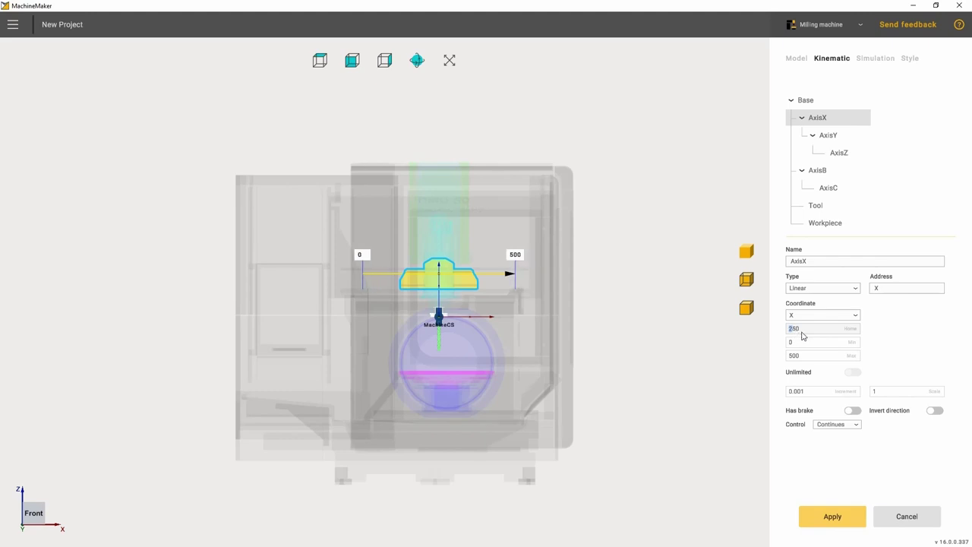
Set the opacity of the base to 10% in the style colors so the inner axes can be seen
left_click(875, 60)
left_click_drag(444, 219, 512, 316)
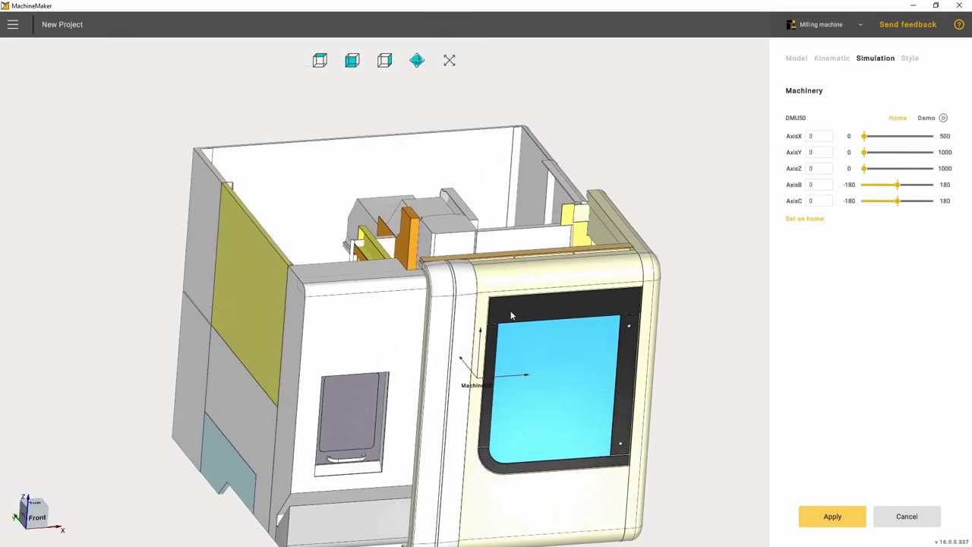
left_click(911, 61)
type("0")
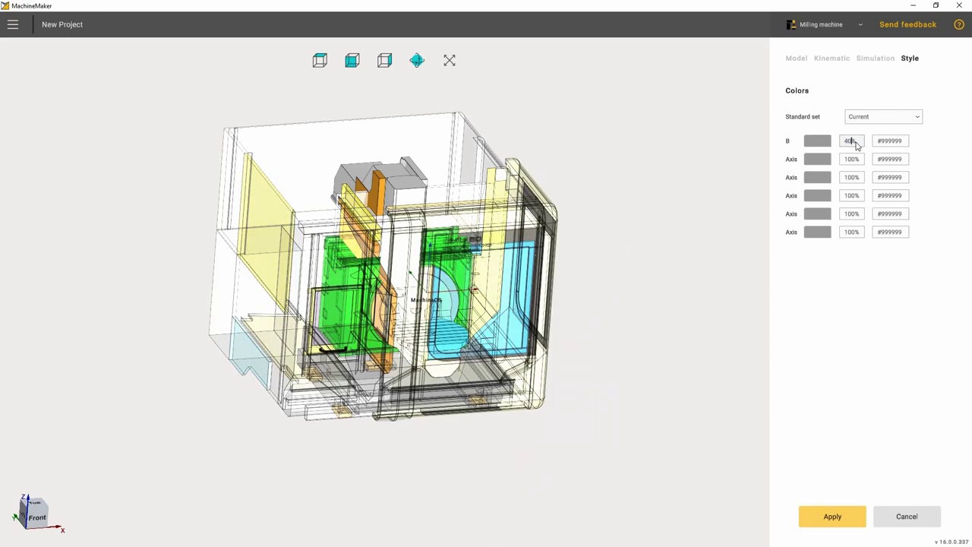
type("10")
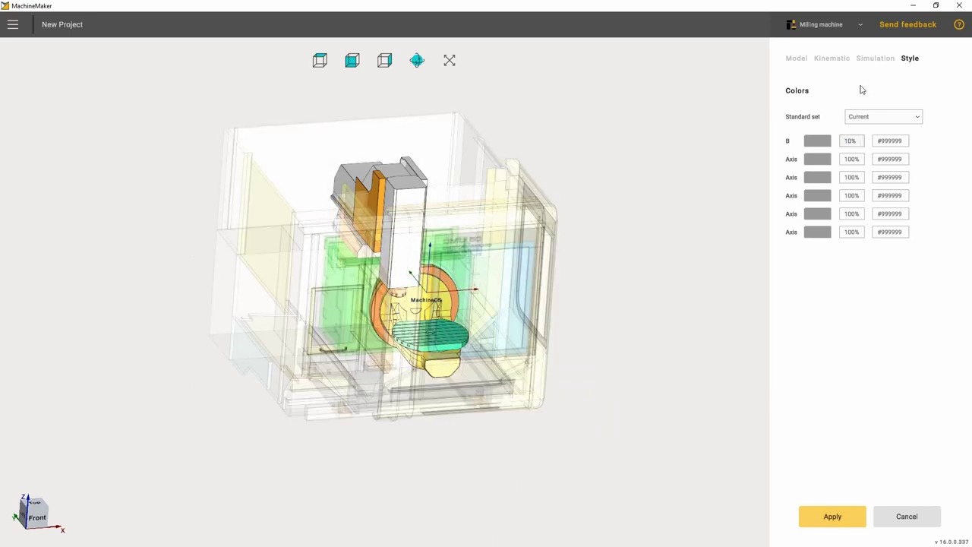
Simulate AxisX and examine the spindle carriage's travel inside the housing from the front and at an angle
left_click(873, 61)
middle_click_drag(521, 221, 508, 250)
left_click_drag(864, 139, 841, 133)
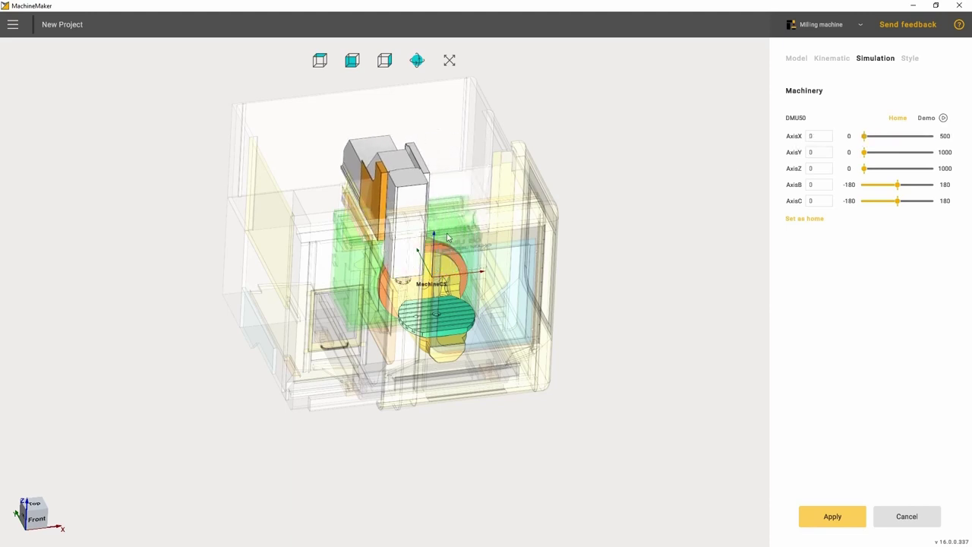
key("f")
scroll(452, 276, "up", 2)
middle_click_drag(482, 261, 449, 217)
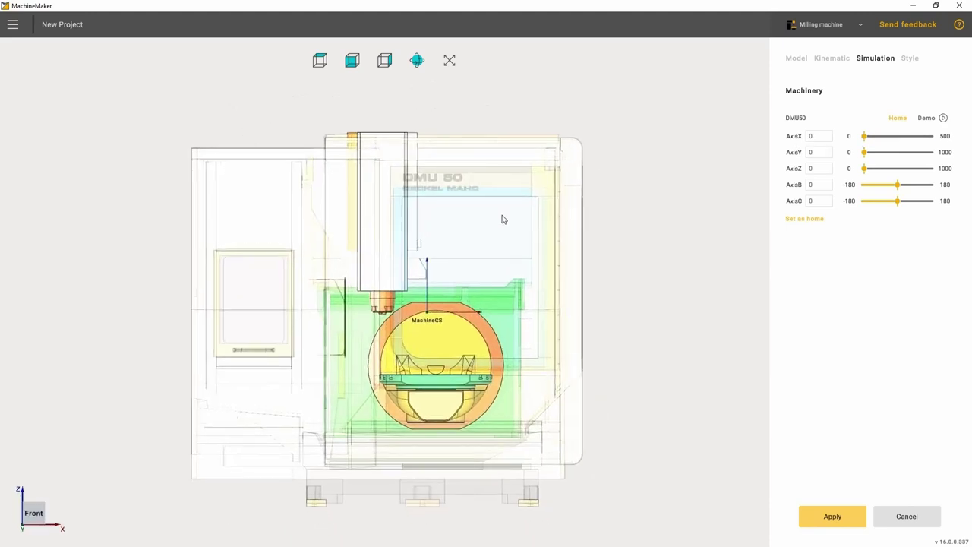
mouse_move(864, 137)
left_mouse_down()
mouse_move(934, 136)
mouse_move(847, 131)
left_mouse_up()
middle_click_drag(464, 220, 408, 326)
left_click_drag(865, 136, 888, 136)
middle_click_drag(444, 334, 445, 300)
Set AxisY's maximum to 450, adjust its home position, and simulate its travel up to 450
left_click(831, 59)
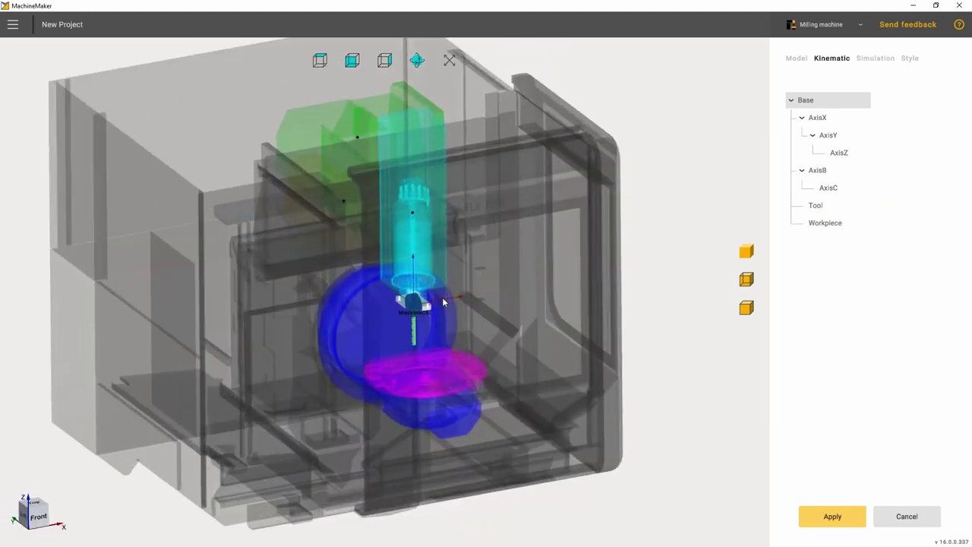
left_click(829, 136)
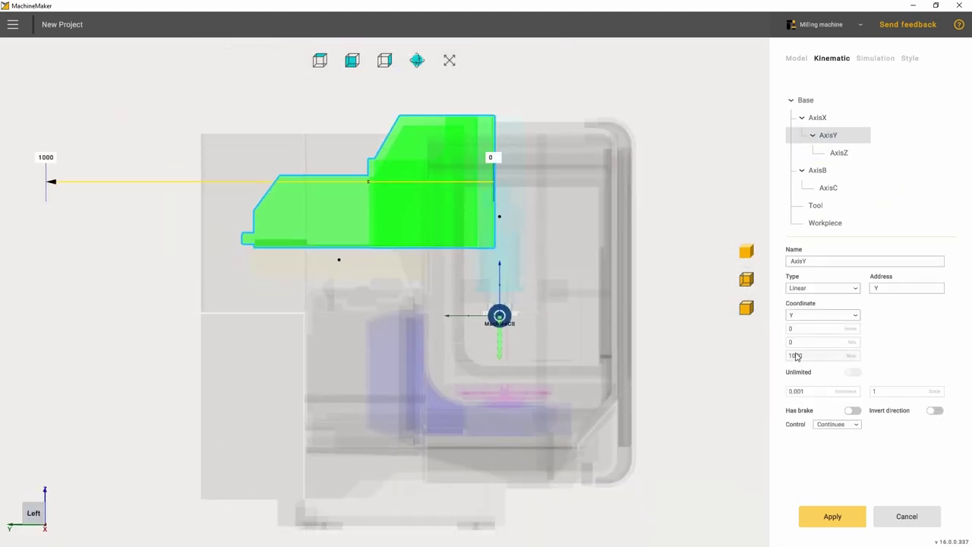
type("450")
middle_click_drag(457, 227, 448, 267)
left_click(827, 331)
scroll(827, 331, "up", 20)
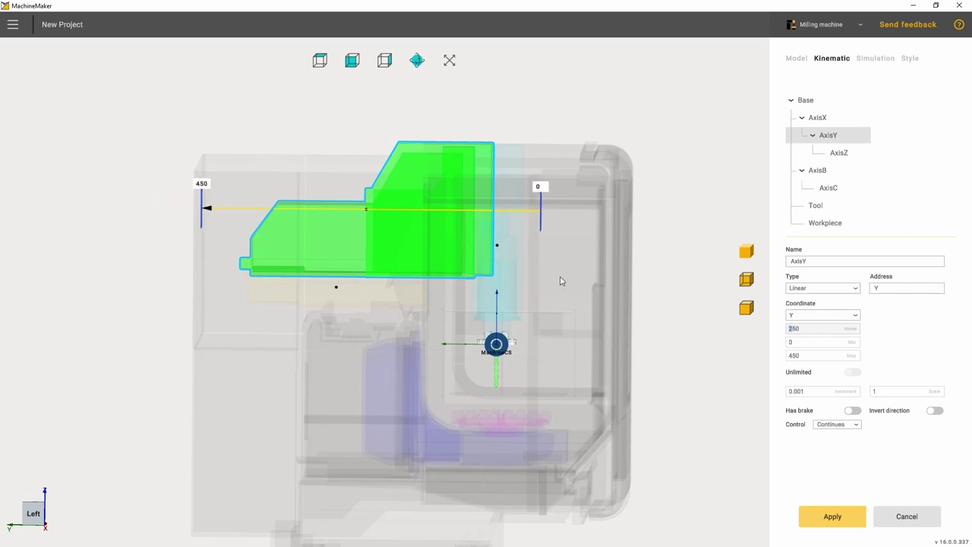
left_click(876, 58)
left_click_drag(865, 152, 945, 152)
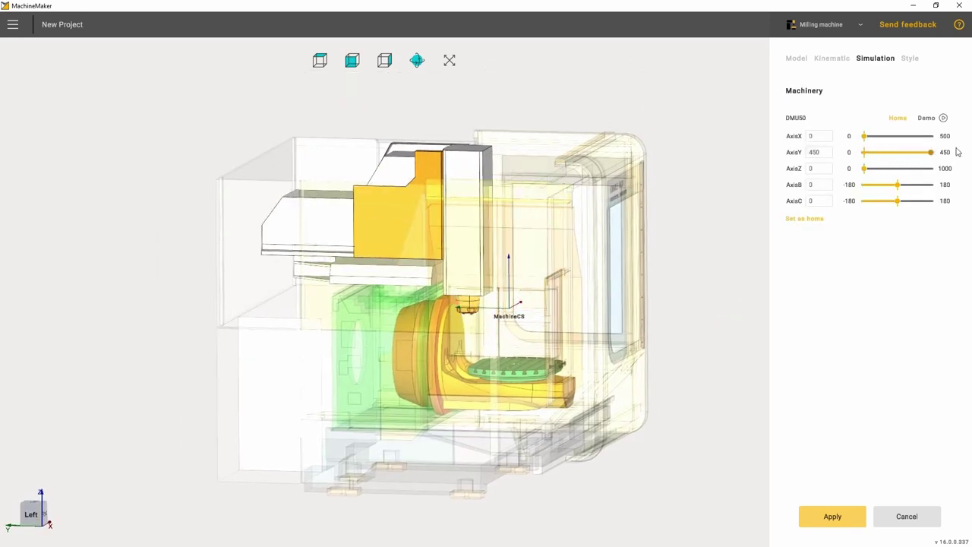
Set AxisZ's maximum to 400 and adjust its home position
left_click(832, 58)
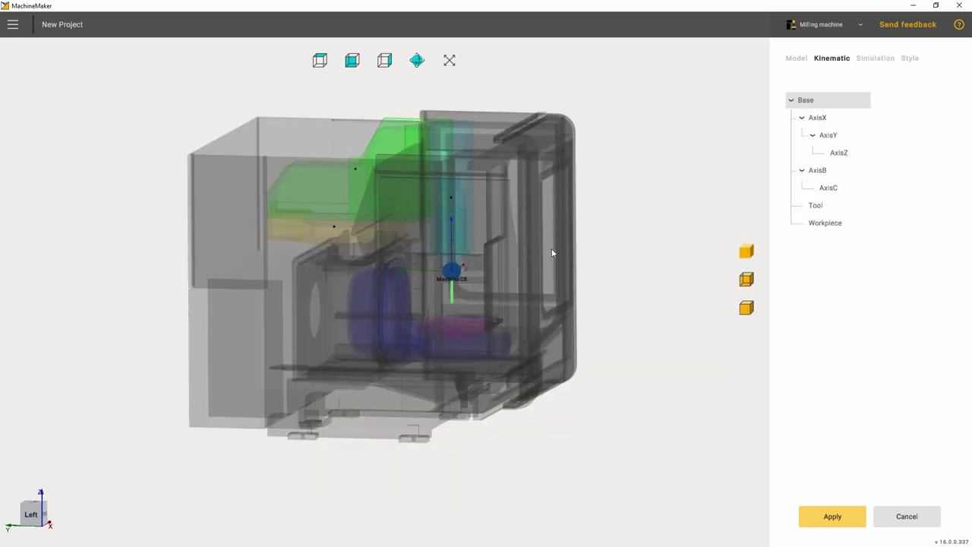
left_click(834, 154)
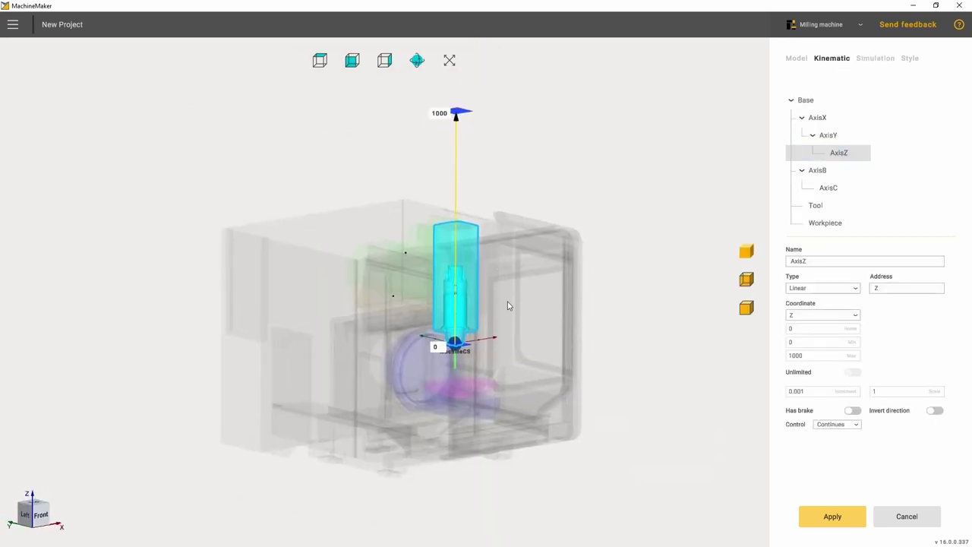
double_click(803, 357)
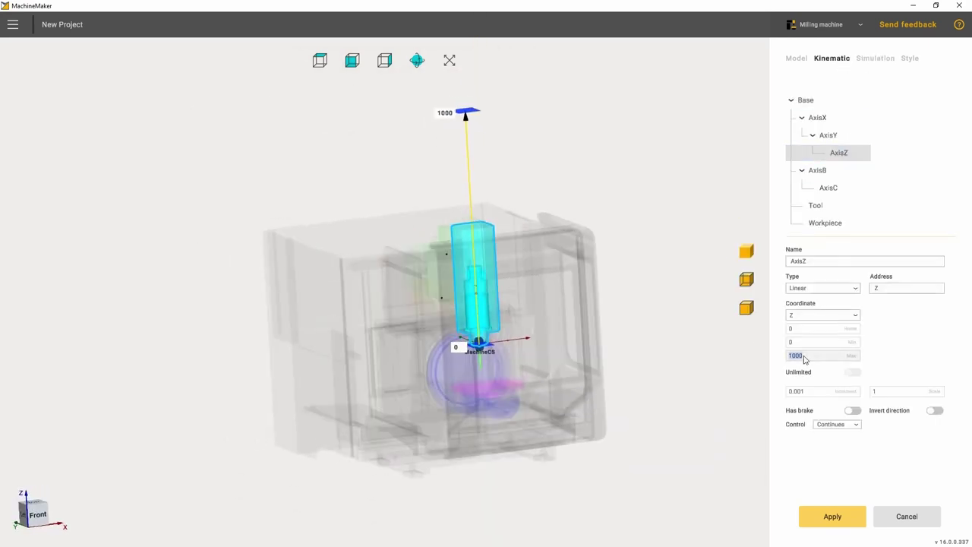
type("4000")
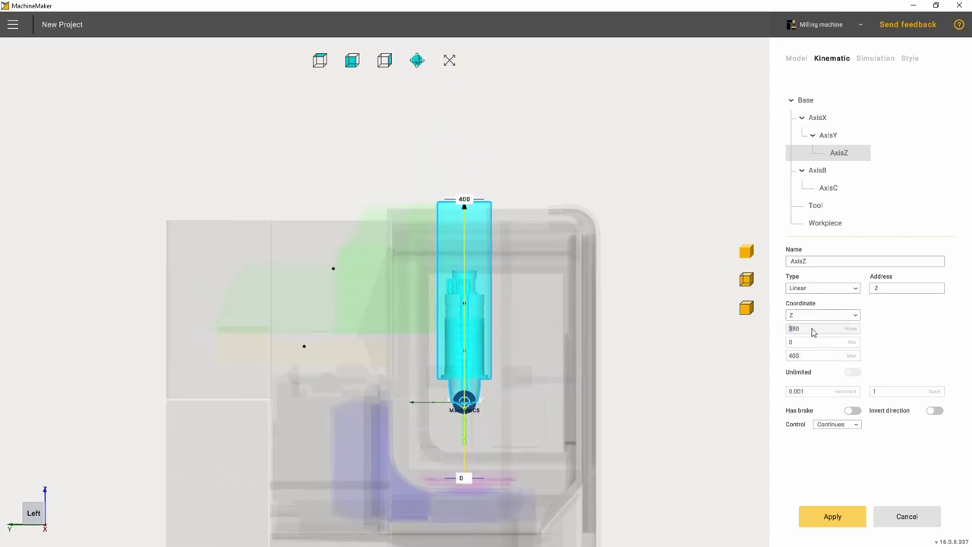
Simulate AxisZ to 400 and AxisY to 450 and examine the spindle's position relative to the table
left_click(883, 64)
left_click_drag(866, 169, 933, 166)
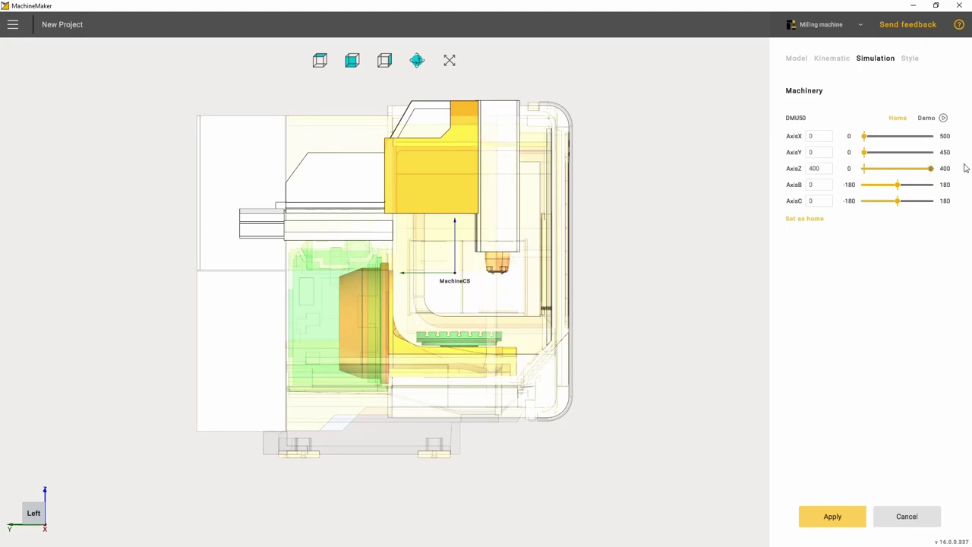
middle_click_drag(594, 269, 528, 283)
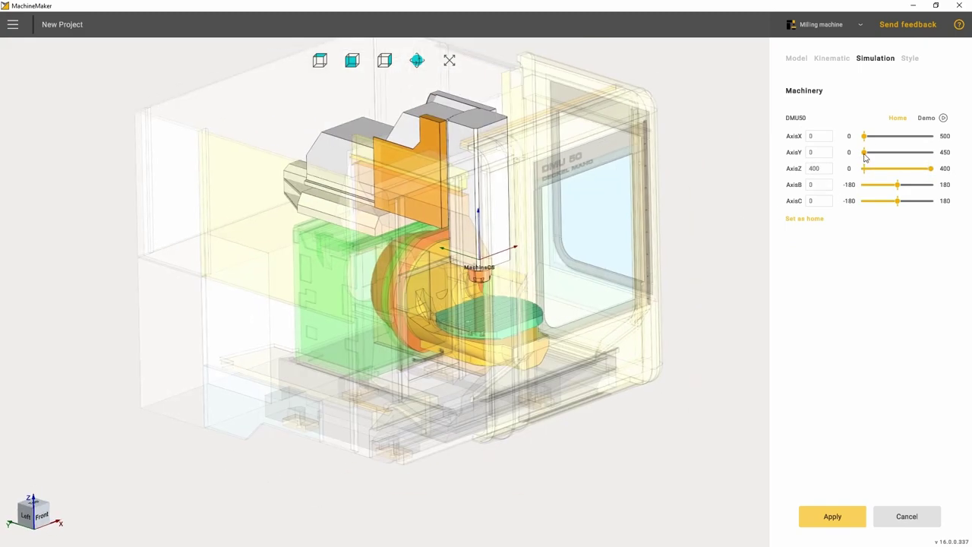
left_click_drag(867, 156, 936, 153)
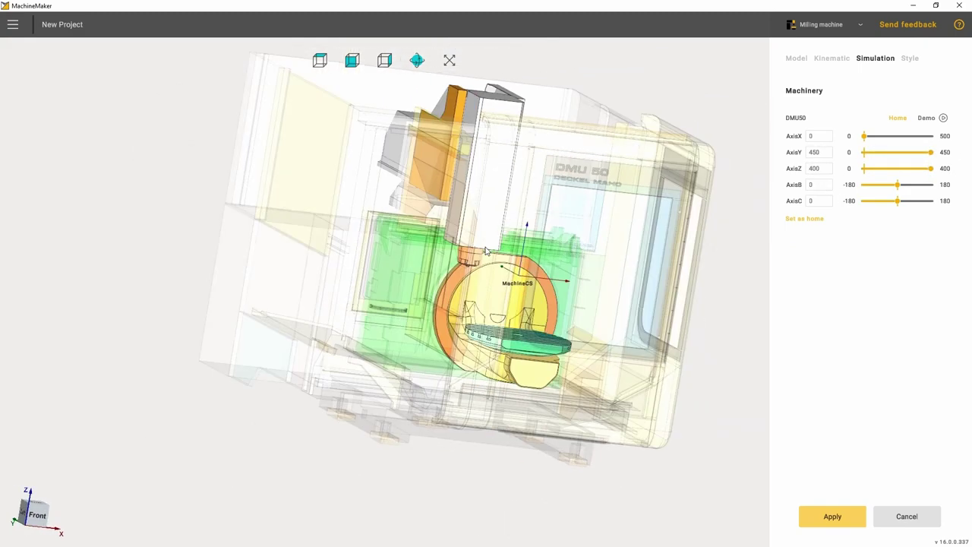
middle_click_drag(488, 251, 462, 295)
Set AxisB's rotation limits to -5 minimum and 110 maximum
left_click(832, 58)
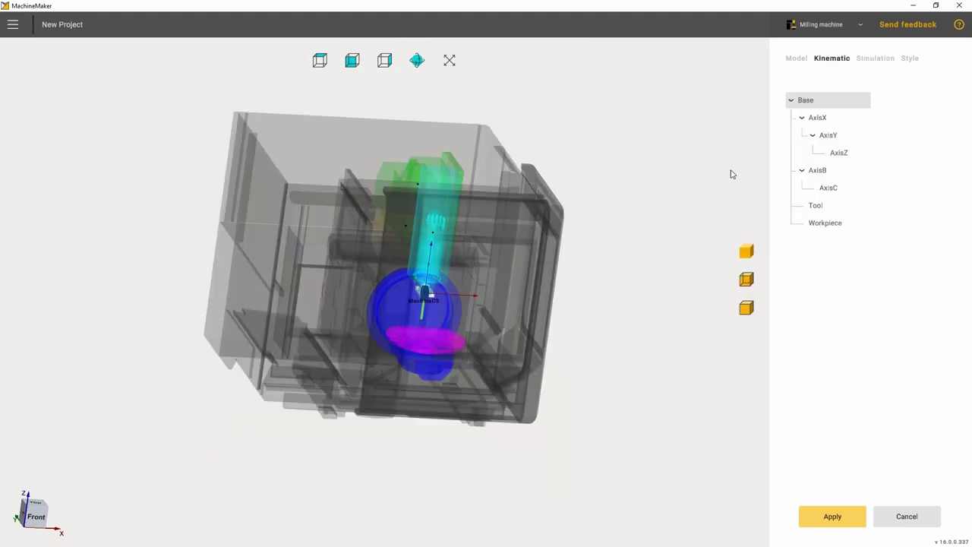
left_click(553, 308)
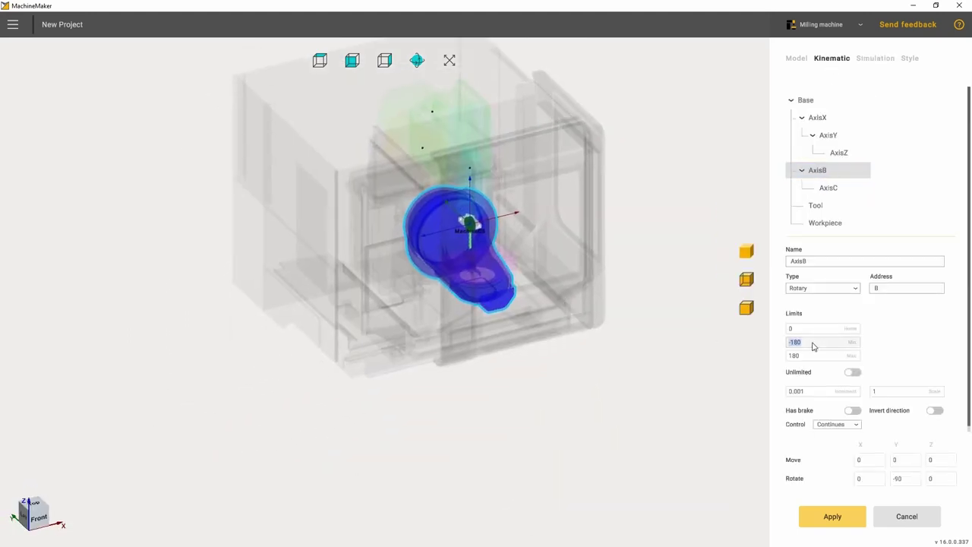
left_click(808, 358)
Place AxisB's rotation centre at the centre of the swivel table's round housing
scroll(553, 260, "up", 6)
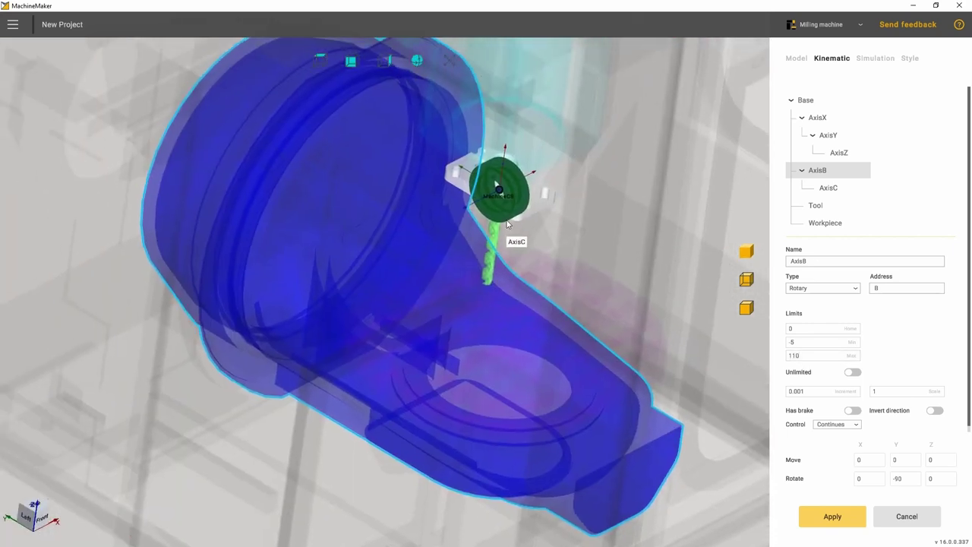
left_click(509, 218)
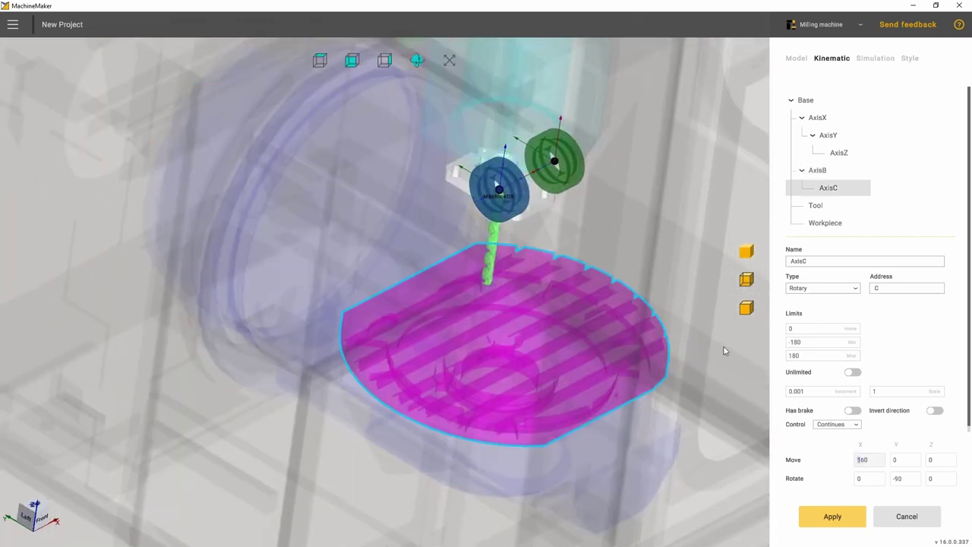
left_click(517, 219)
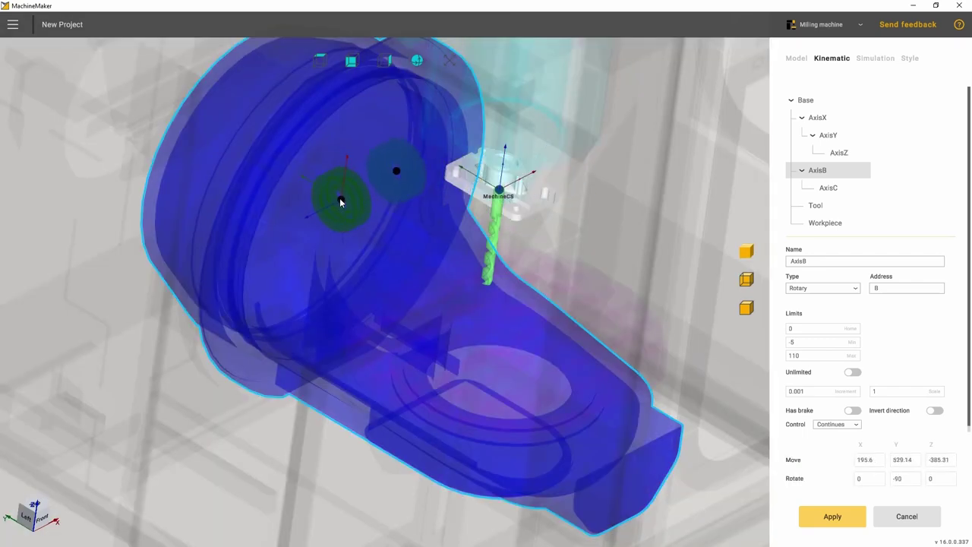
left_click_drag(340, 200, 306, 194)
left_click(423, 272)
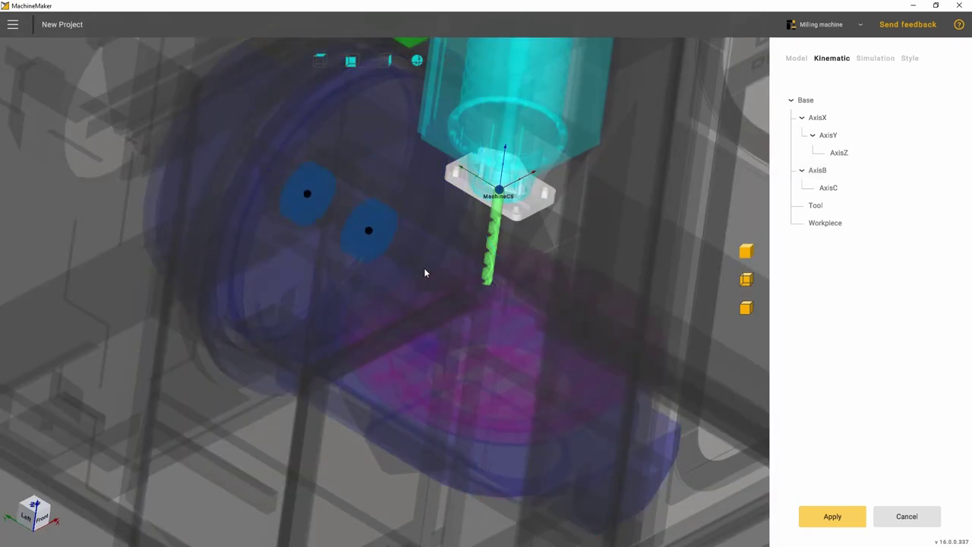
Place AxisC's rotation centre in the middle of the round table at 49.81, -25.51, -409.5 and set its rotation angles to 0
middle_click_drag(422, 272, 330, 140)
left_click(363, 219)
left_click_drag(344, 221, 465, 344)
scroll(464, 344, "up", 4)
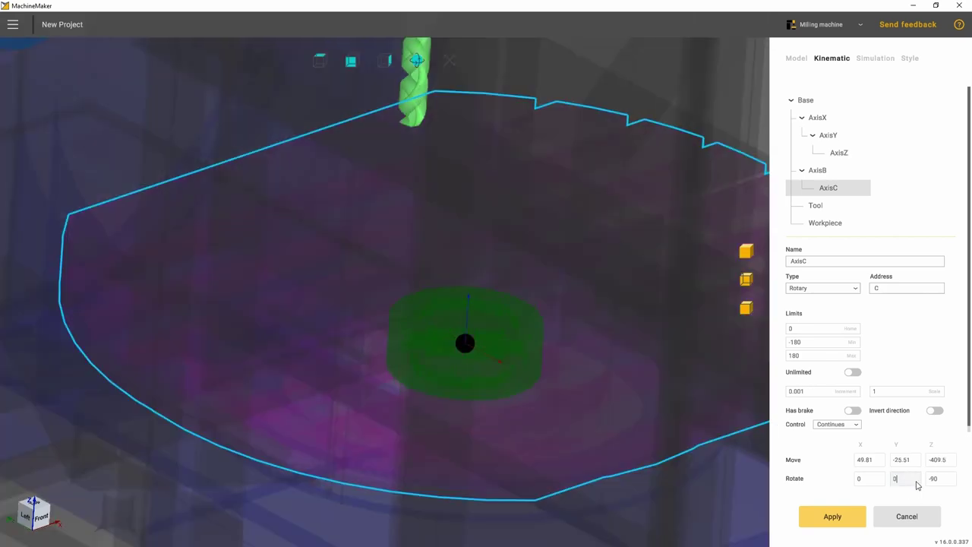
scroll(532, 366, "down", 6)
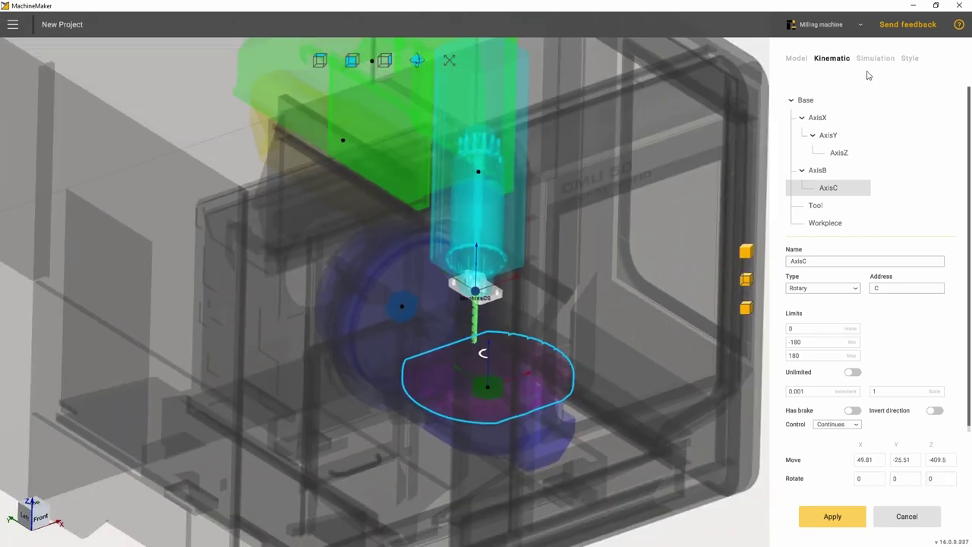
Simulate AxisB's rotation and invert its direction, and make AxisC's rotation unlimited
left_click(875, 57)
mouse_move(866, 185)
left_mouse_down()
mouse_move(902, 195)
mouse_move(870, 190)
left_mouse_up()
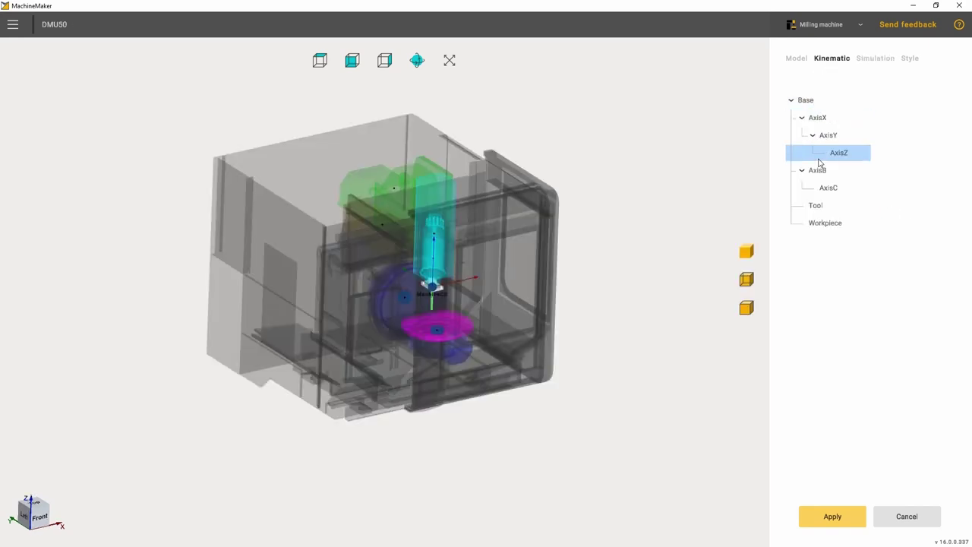
left_click(813, 167)
left_click(929, 418)
left_click(807, 186)
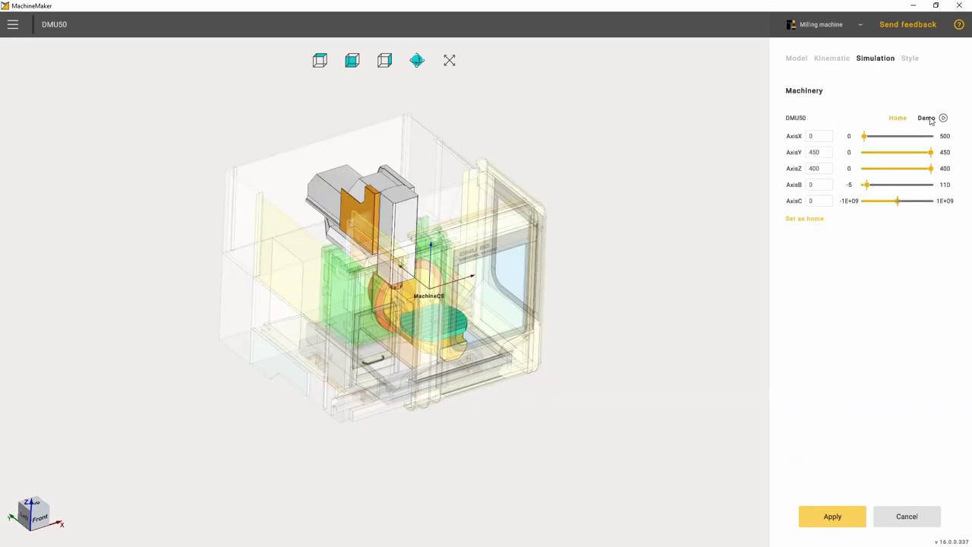
Run the machine's motion demo and examine how the spindle and rotary table axes move
left_click(927, 118)
scroll(725, 287, "up", 5)
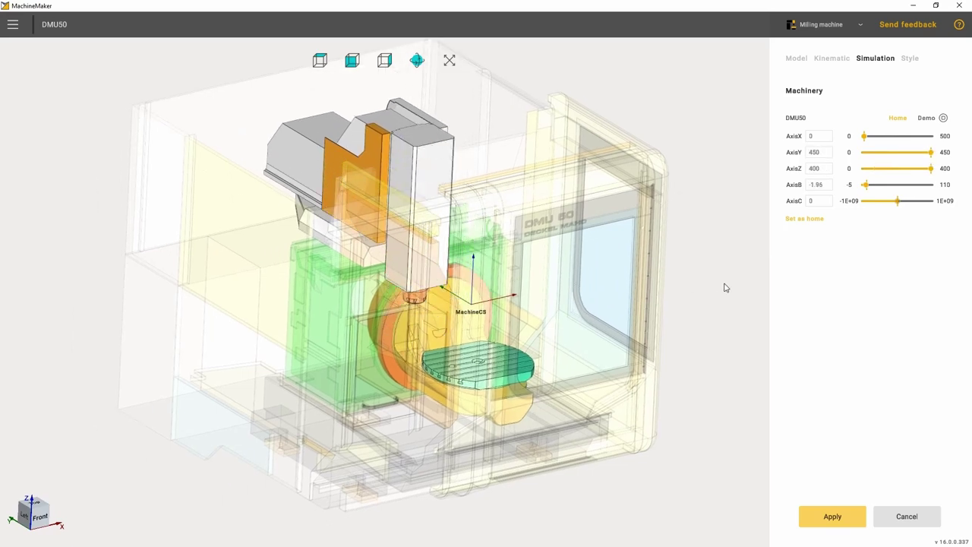
scroll(687, 313, "up", 3)
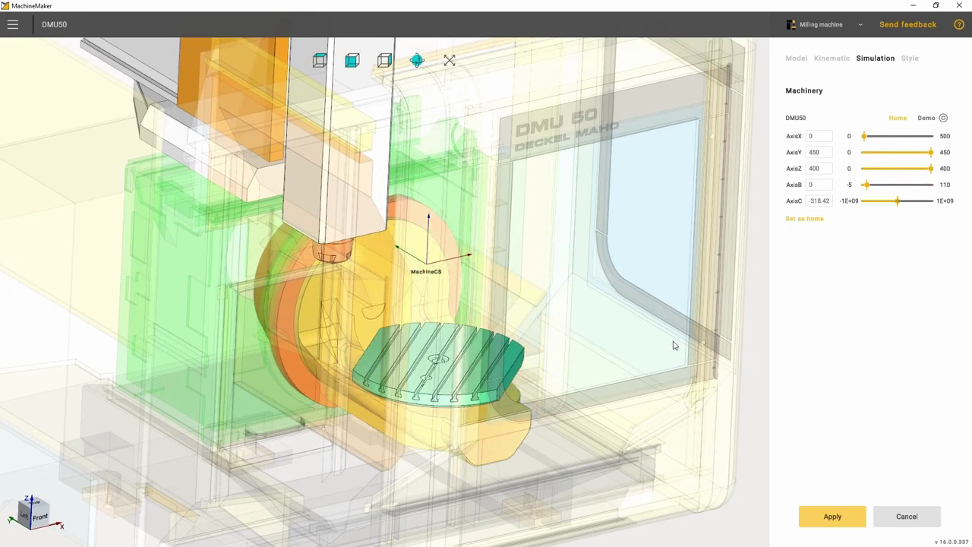
scroll(680, 344, "down", 5)
scroll(682, 342, "up", 3)
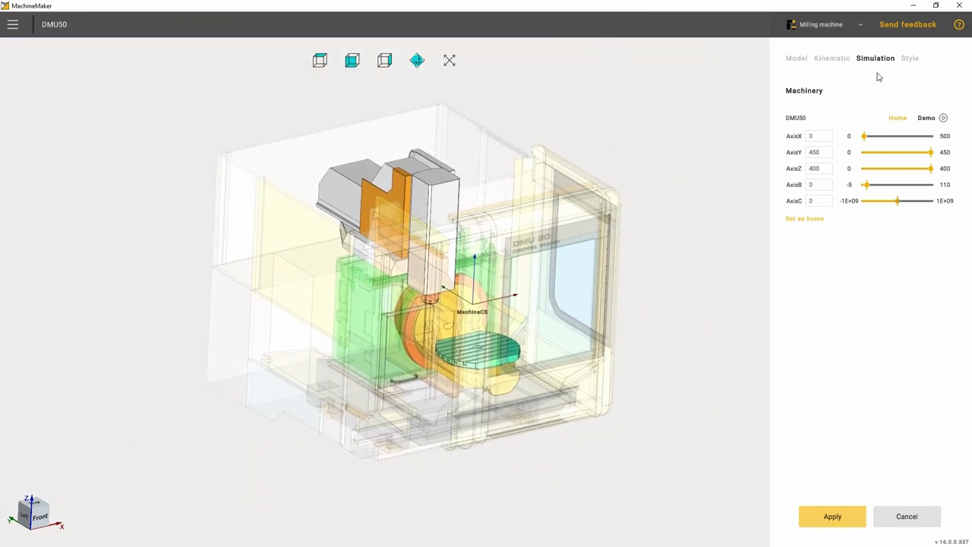
Attach the Tool node to AxisZ and the Workpiece node to AxisC in the kinematic tree
left_click(832, 59)
scroll(514, 305, "up", 5)
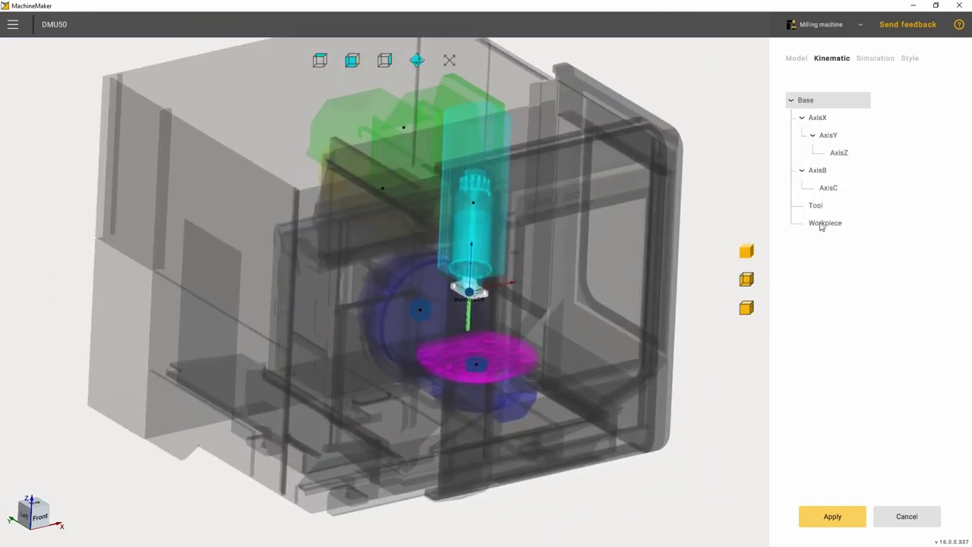
left_click(820, 207)
left_click(822, 210)
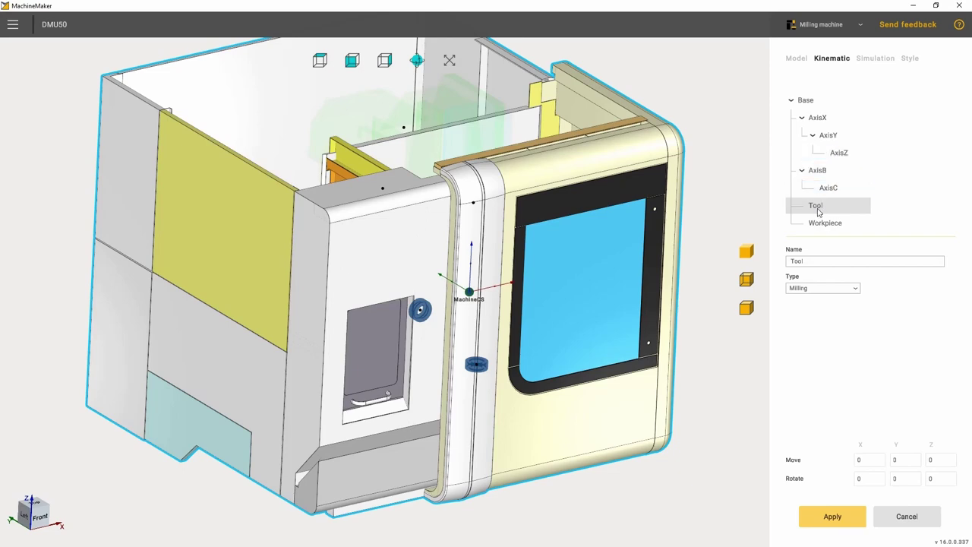
mouse_move(818, 209)
left_mouse_down()
mouse_move(838, 156)
mouse_move(825, 224)
mouse_move(831, 205)
left_mouse_up()
left_click(747, 280)
scroll(521, 310, "down", 1)
scroll(495, 354, "up", 10)
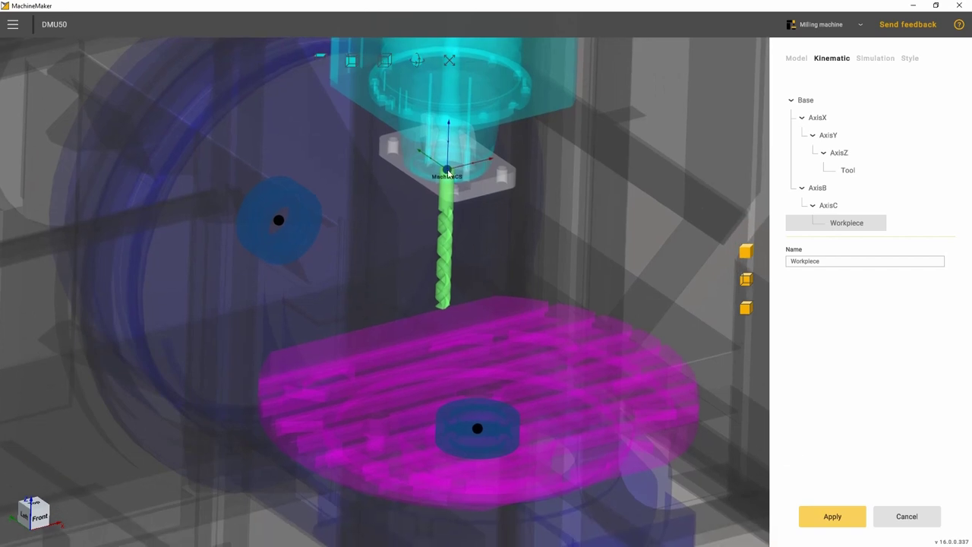
Place the workpiece coordinate system on the table's top centre at 49.81, -25.51, -346
left_click_drag(448, 171, 465, 391)
scroll(486, 386, "up", 8)
scroll(465, 394, "down", 10)
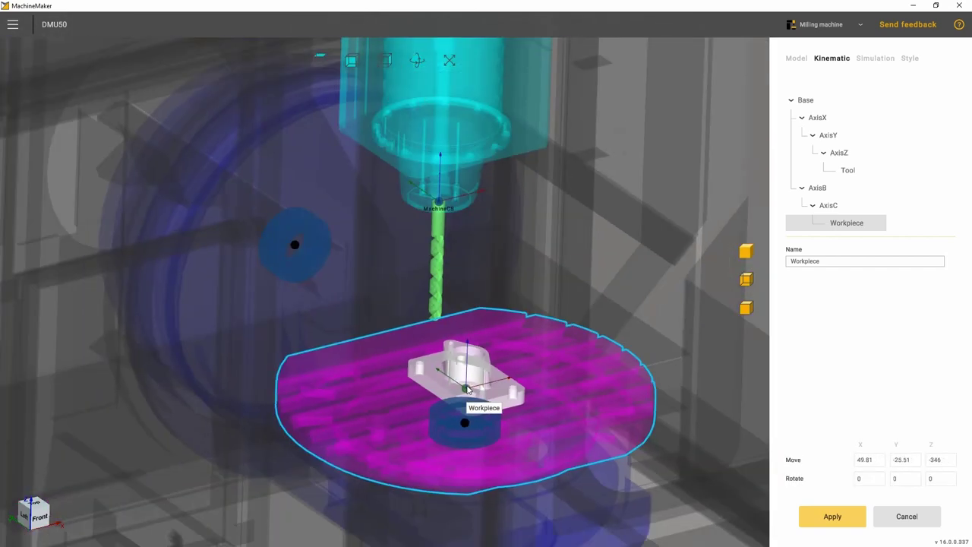
Place the Tool's attachment point on the spindle nose with a 0, 0, 0 offset
scroll(515, 349, "up", 10)
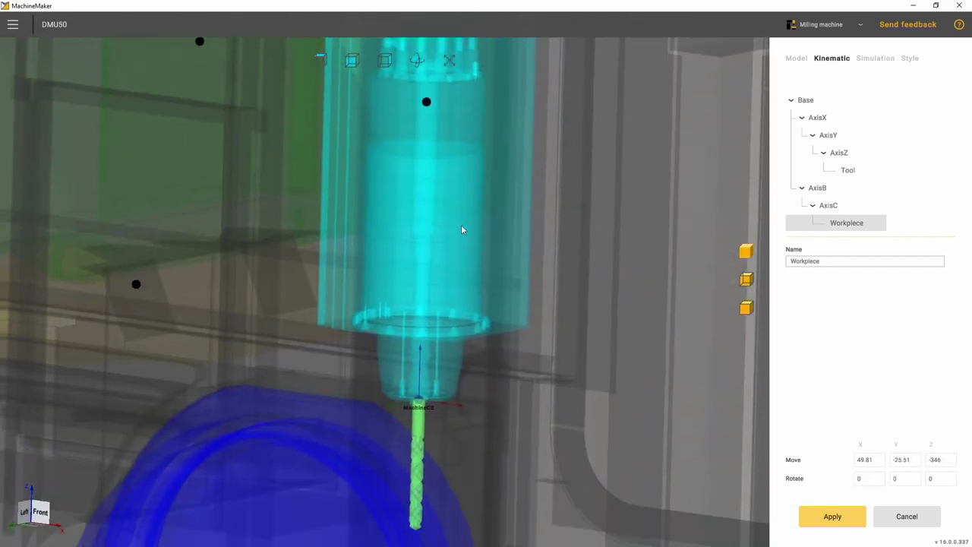
scroll(437, 309, "up", 8)
scroll(446, 326, "down", 3)
scroll(440, 340, "up", 3)
mouse_move(437, 326)
left_mouse_down()
mouse_move(484, 422)
mouse_move(437, 325)
left_mouse_up()
scroll(438, 329, "down", 10)
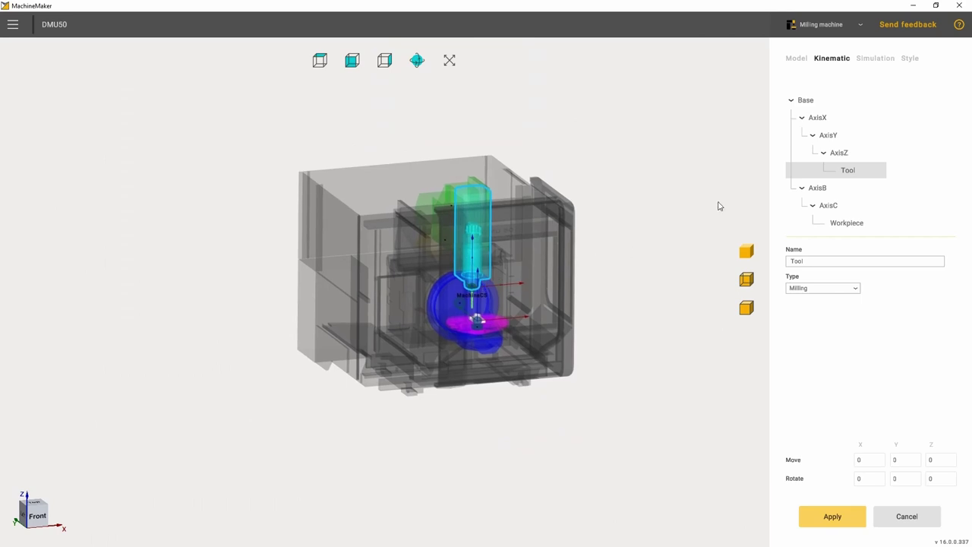
Set the base's transparency value to 5% and apply the machine definition
left_click(909, 60)
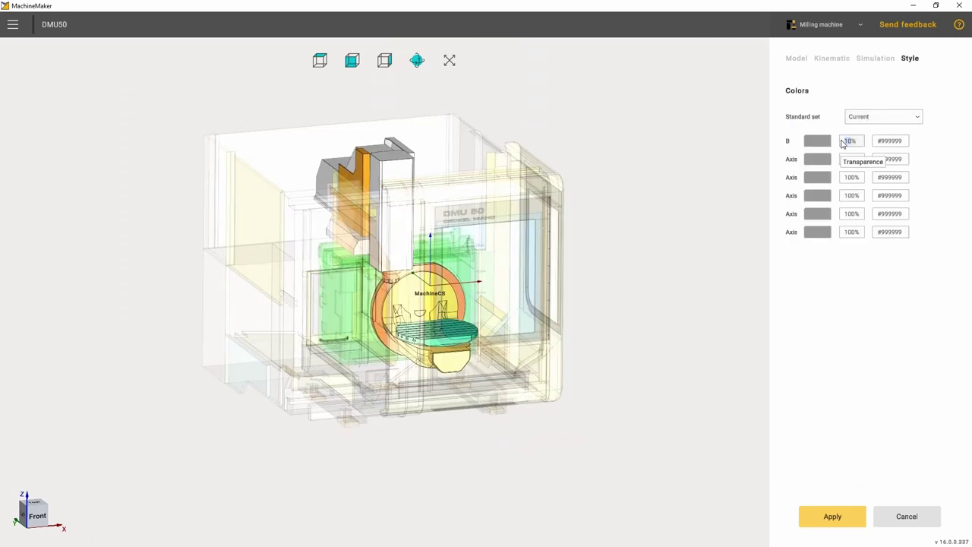
type("5")
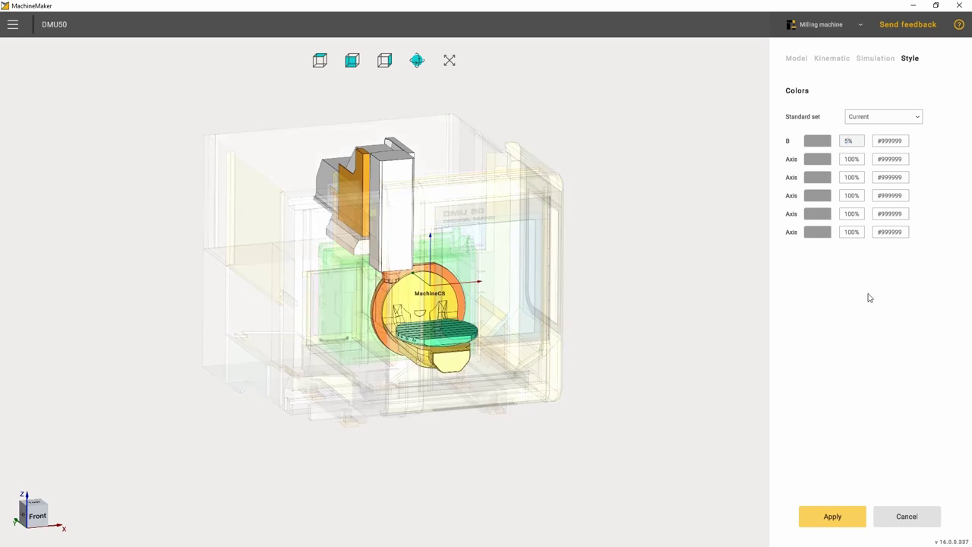
left_click(847, 519)
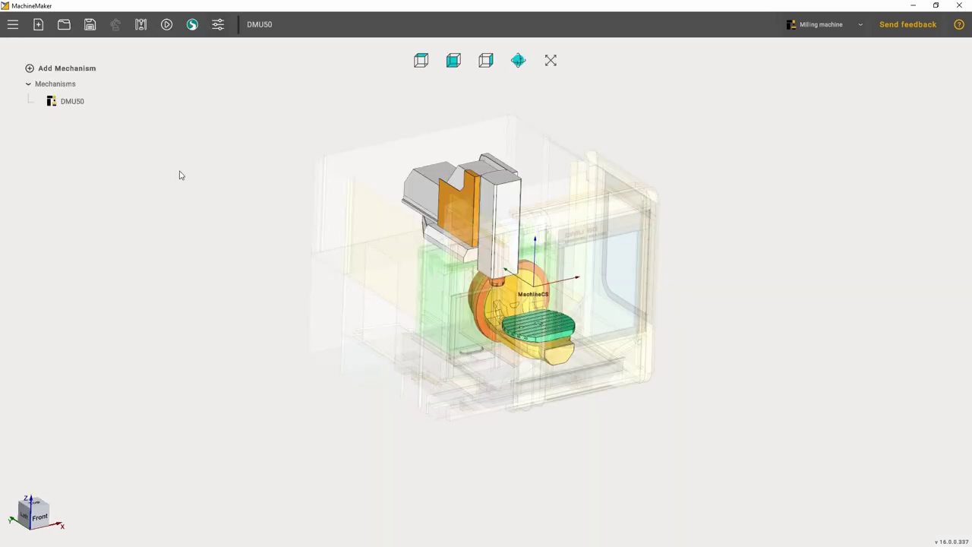
Save the project in the 5-Axes Milling Machine folder and open the machine in the CAM program, discarding the previous CAM project's changes
left_click(90, 25)
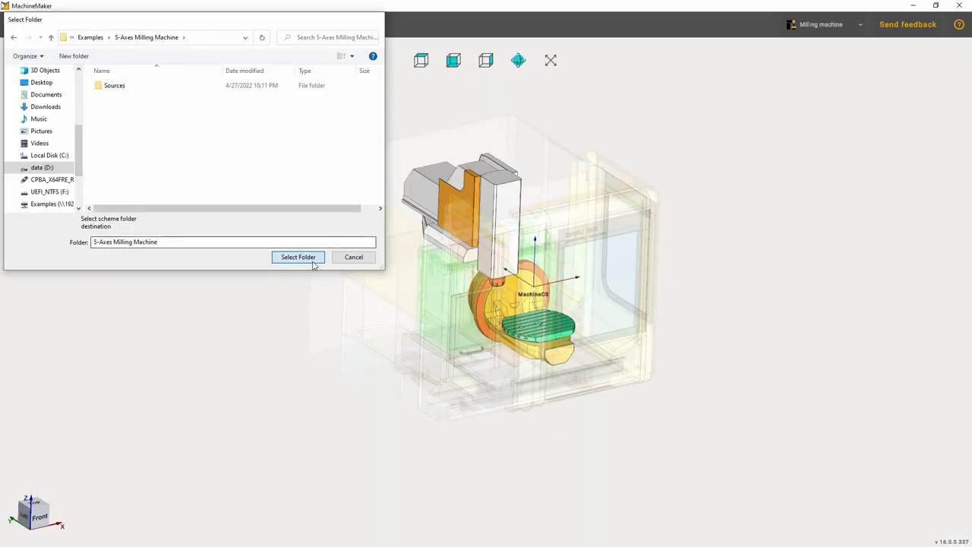
left_click(304, 259)
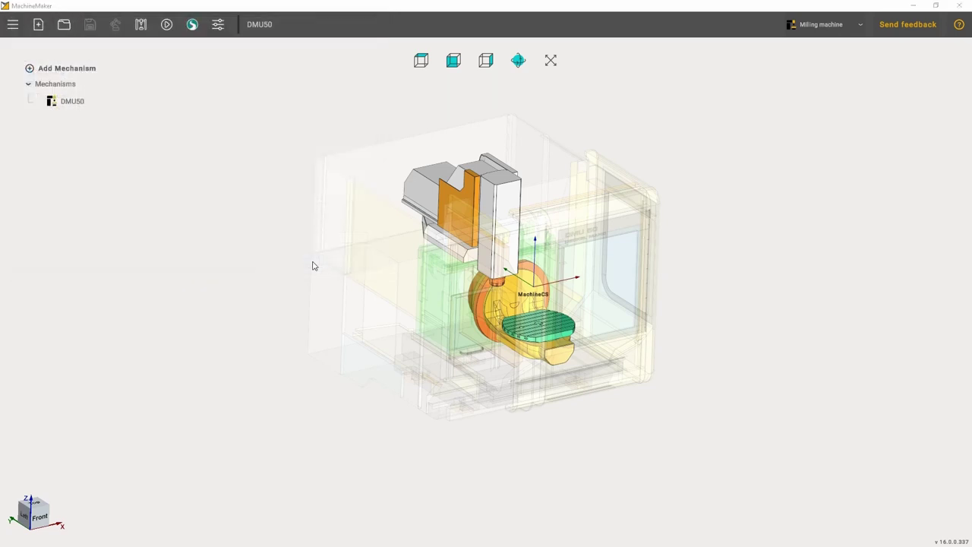
left_click(191, 25)
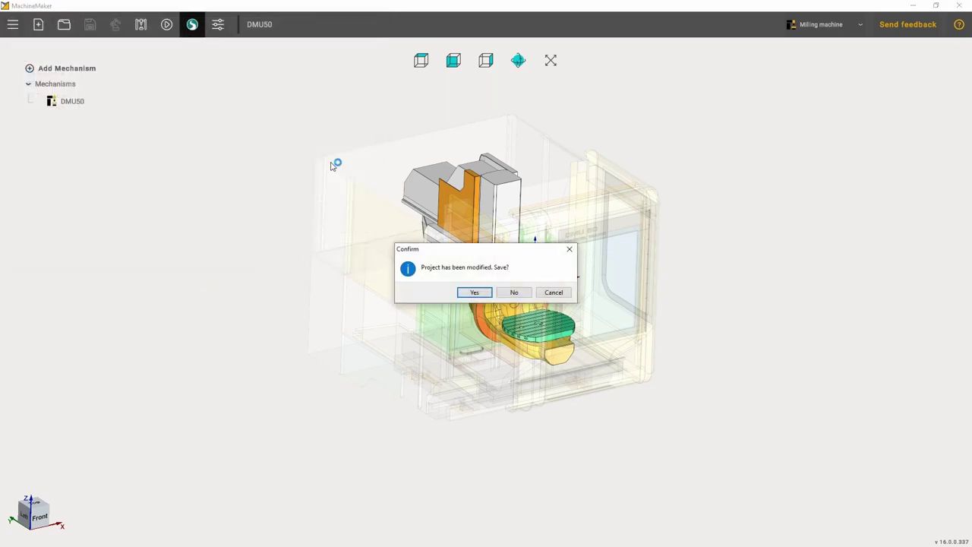
left_click(515, 292)
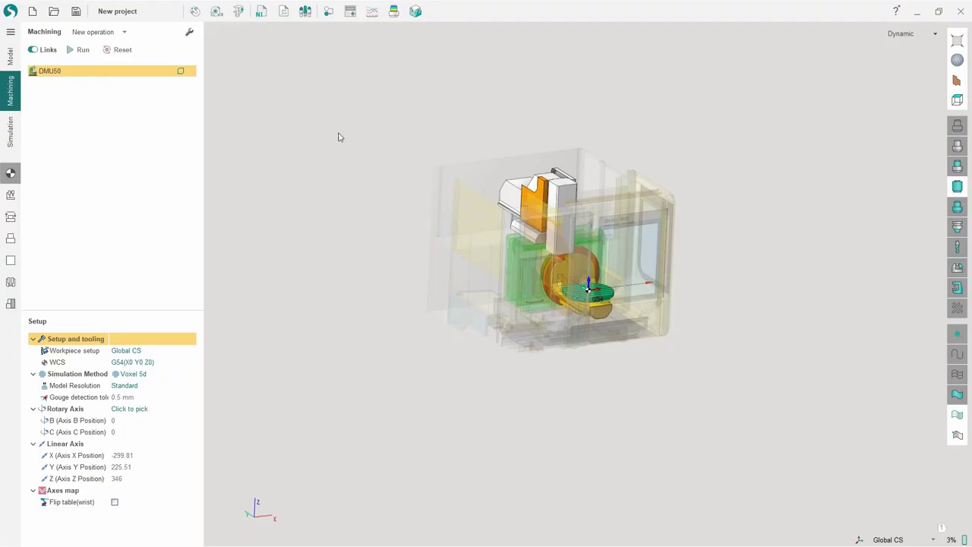
Test the DMU50's X, Y, Z and B axis travel with the machine controls
middle_click_drag(517, 254, 648, 259)
scroll(648, 259, "up", 3)
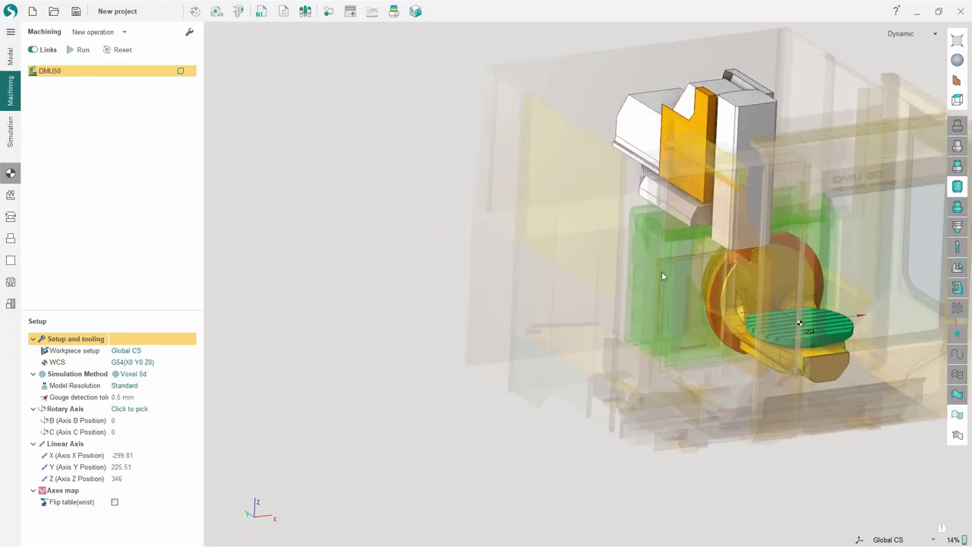
scroll(619, 292, "down", 3)
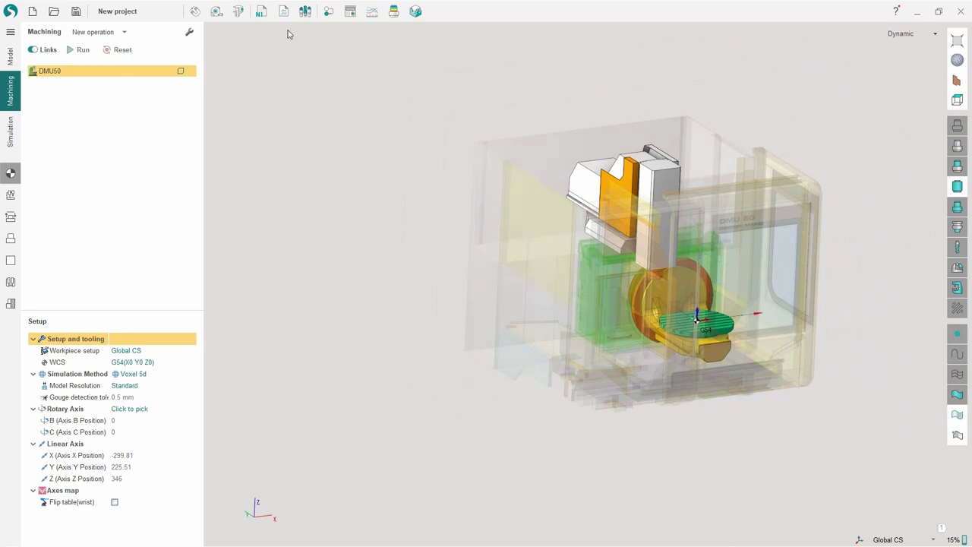
left_click(350, 11)
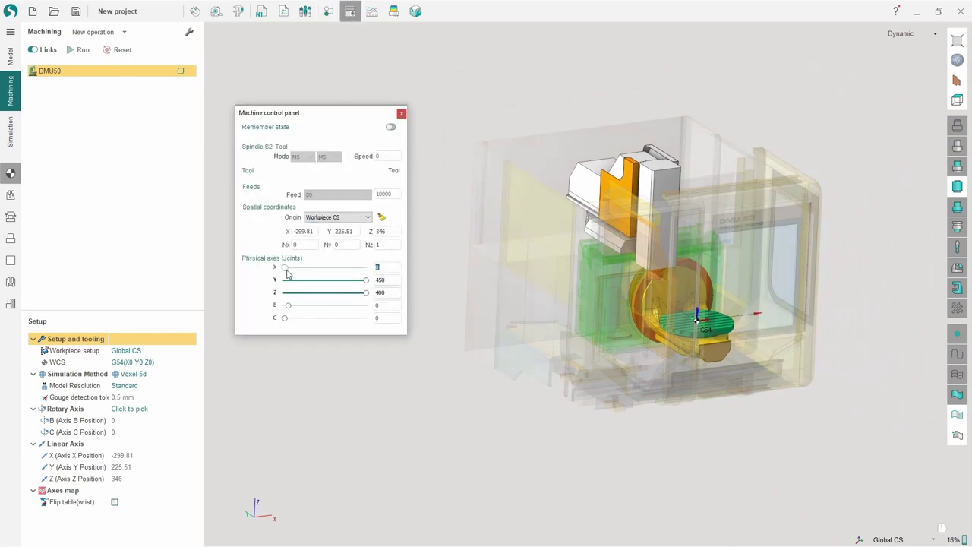
mouse_move(286, 270)
left_mouse_down()
mouse_move(399, 273)
mouse_move(283, 269)
left_mouse_up()
left_click_drag(365, 281, 402, 289)
mouse_move(292, 310)
left_mouse_down()
mouse_move(370, 306)
mouse_move(237, 304)
mouse_move(292, 305)
left_mouse_up()
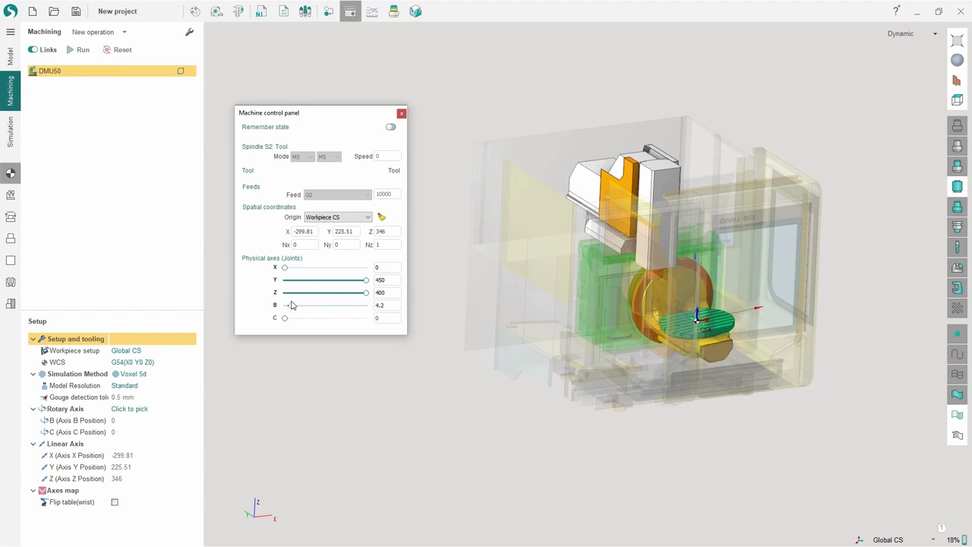
left_click(402, 113)
Import Forming mould.3dm as the part model
left_click(10, 57)
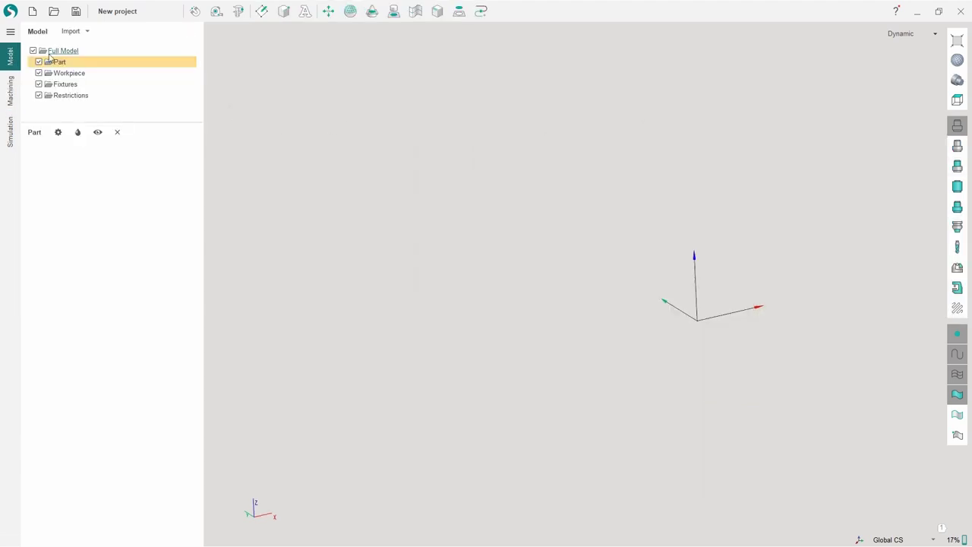
left_click(88, 34)
left_click(100, 44)
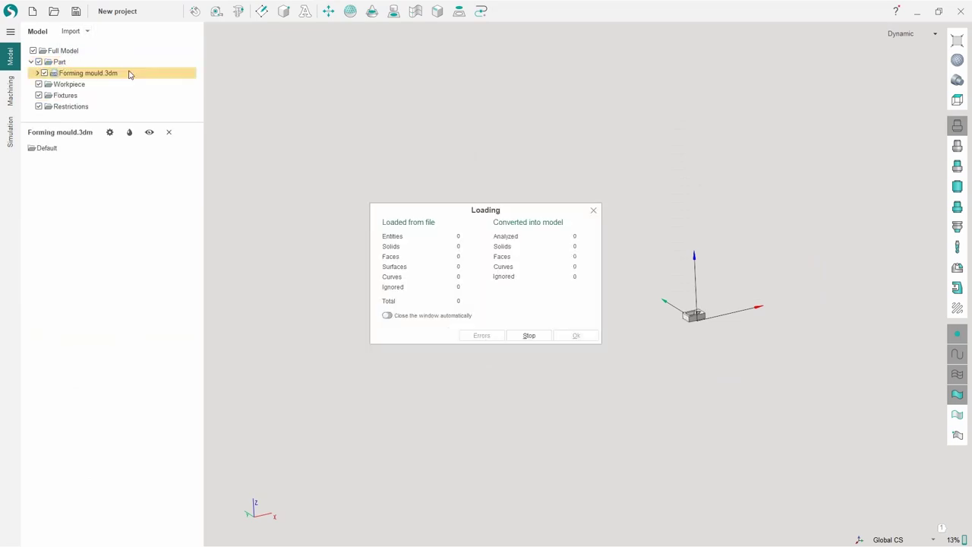
left_click(575, 336)
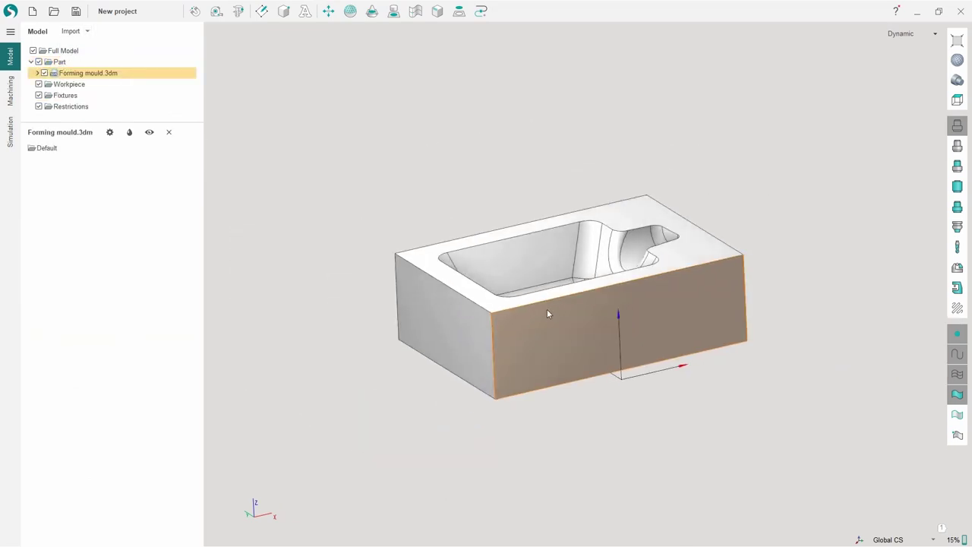
Add a Roughing waterline operation to the DMU50 machining project
left_click(10, 91)
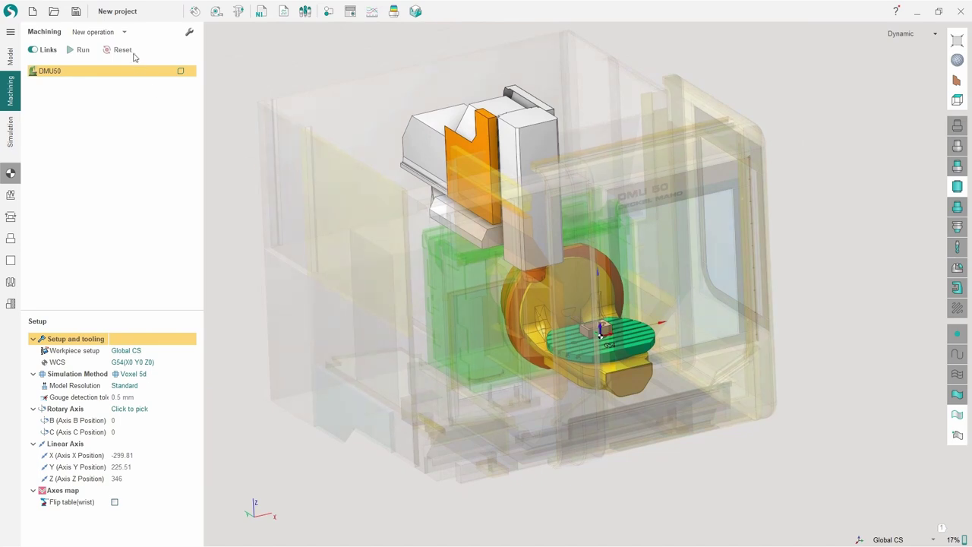
left_click(123, 32)
mouse_move(114, 99)
left_click(199, 114)
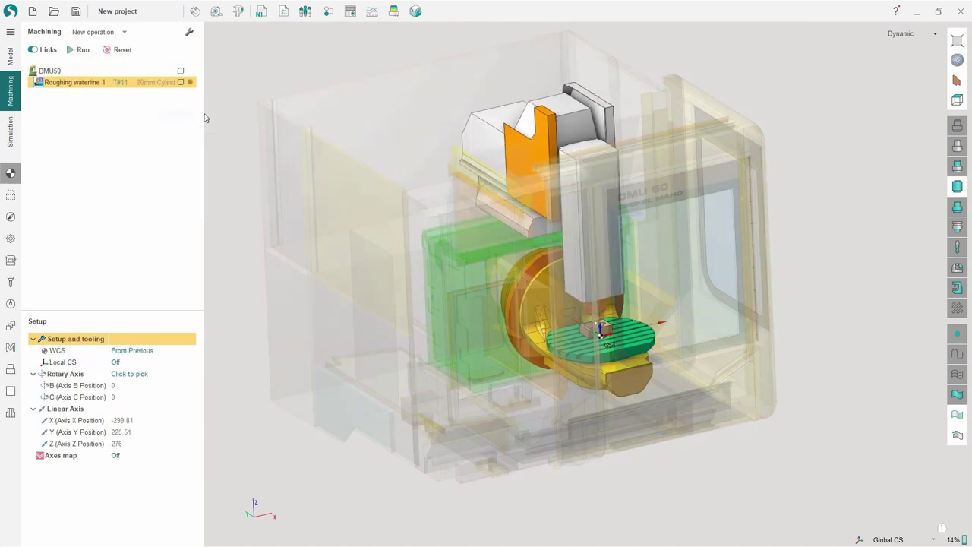
Set the roughing operation's cylindrical mill to 10 mm diameter and 100 mm length
left_click(11, 282)
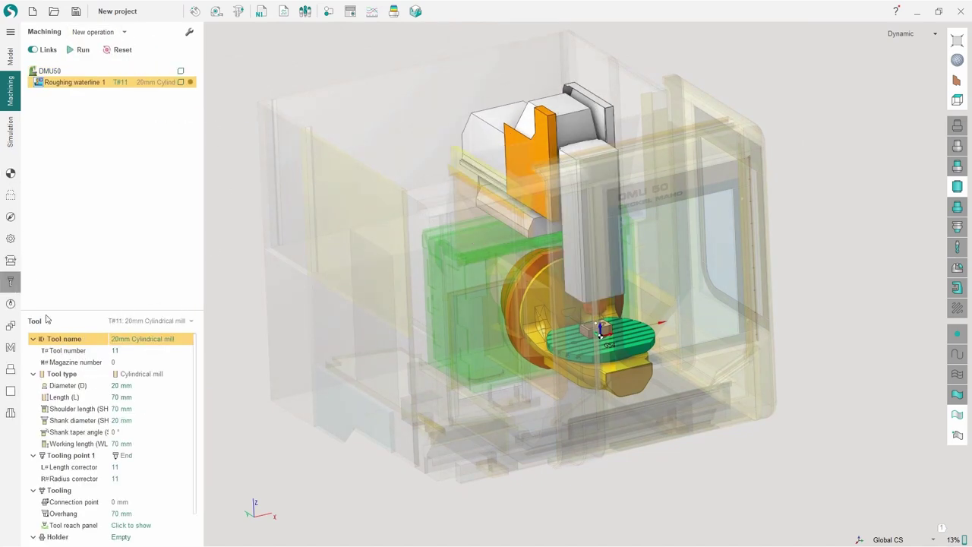
left_click(138, 385)
left_click(132, 397)
type("100")
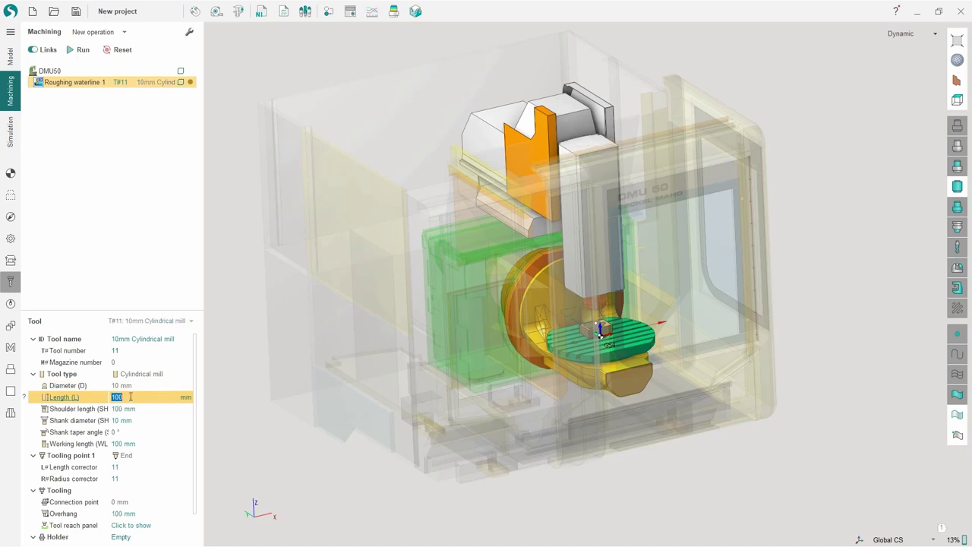
left_click(172, 322)
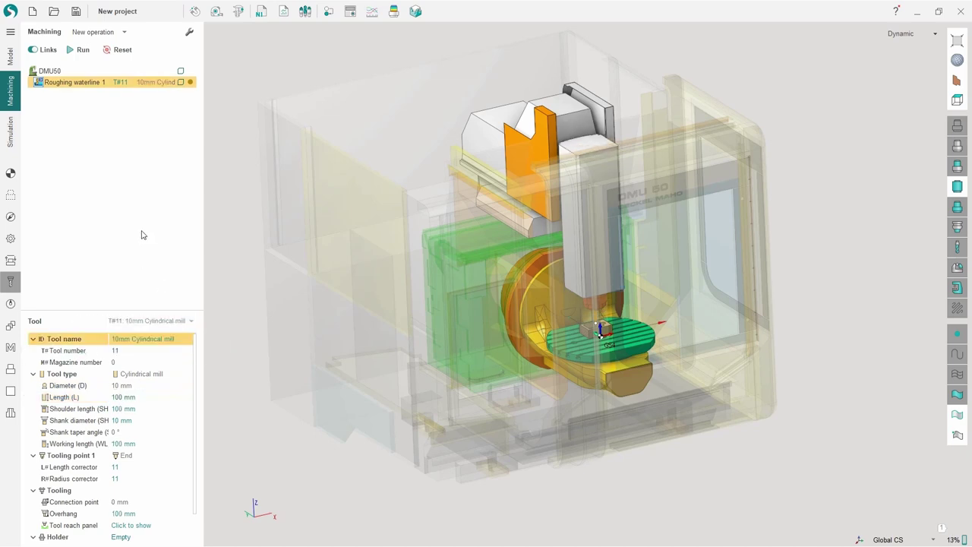
Run the machining simulation of the waterline roughing at increased speed and examine the material removal on the table
left_click(10, 131)
left_click(150, 52)
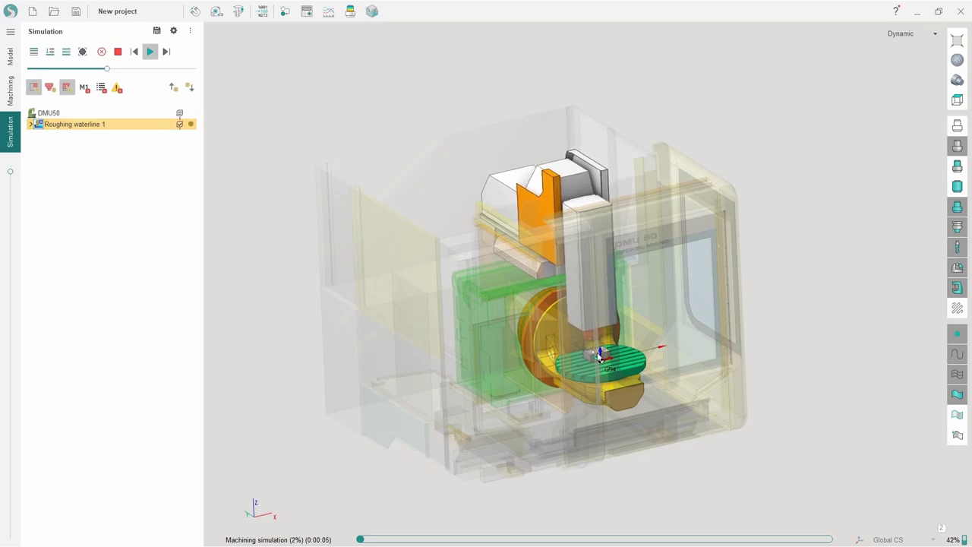
scroll(578, 351, "up", 6)
scroll(576, 348, "down", 5)
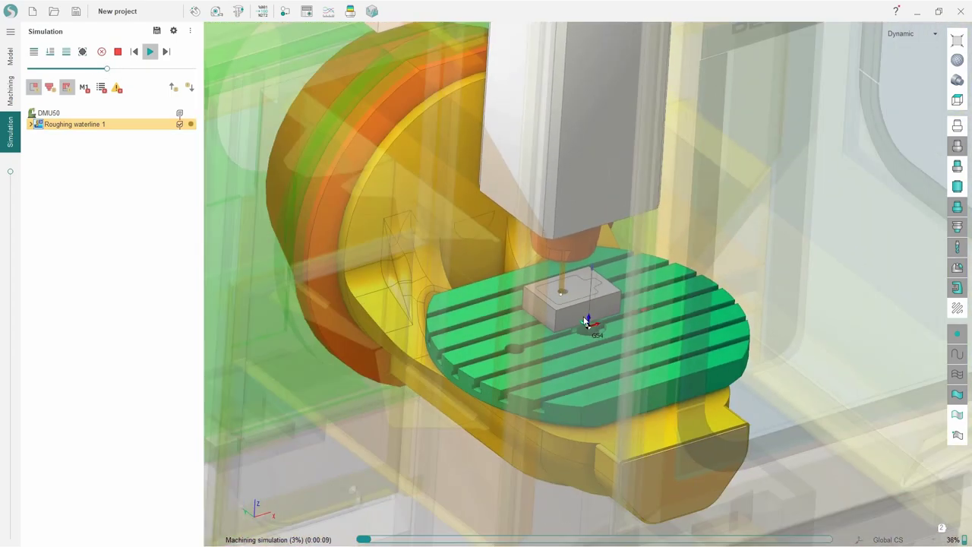
left_click_drag(126, 73, 146, 72)
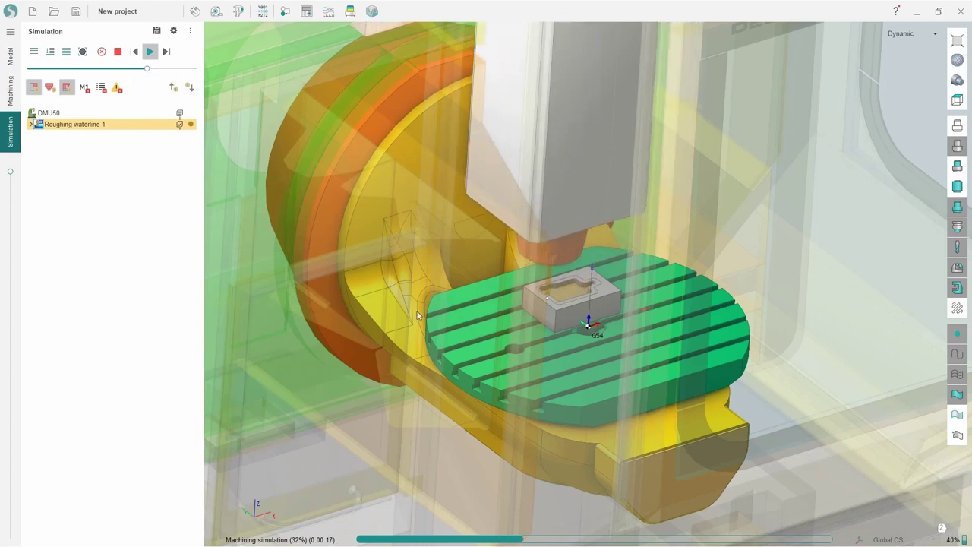